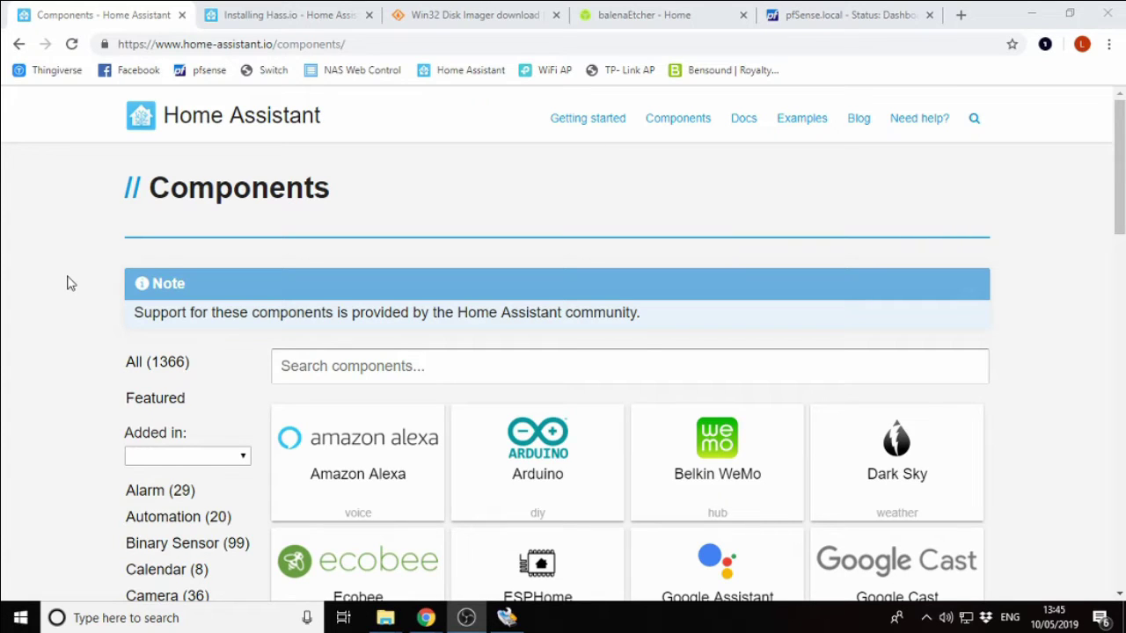
Scroll up and down through the Home Assistant Components catalogue page.
{"action": "scroll", "coordinate": [82, 319], "scroll_direction": "down", "scroll_amount": 1}
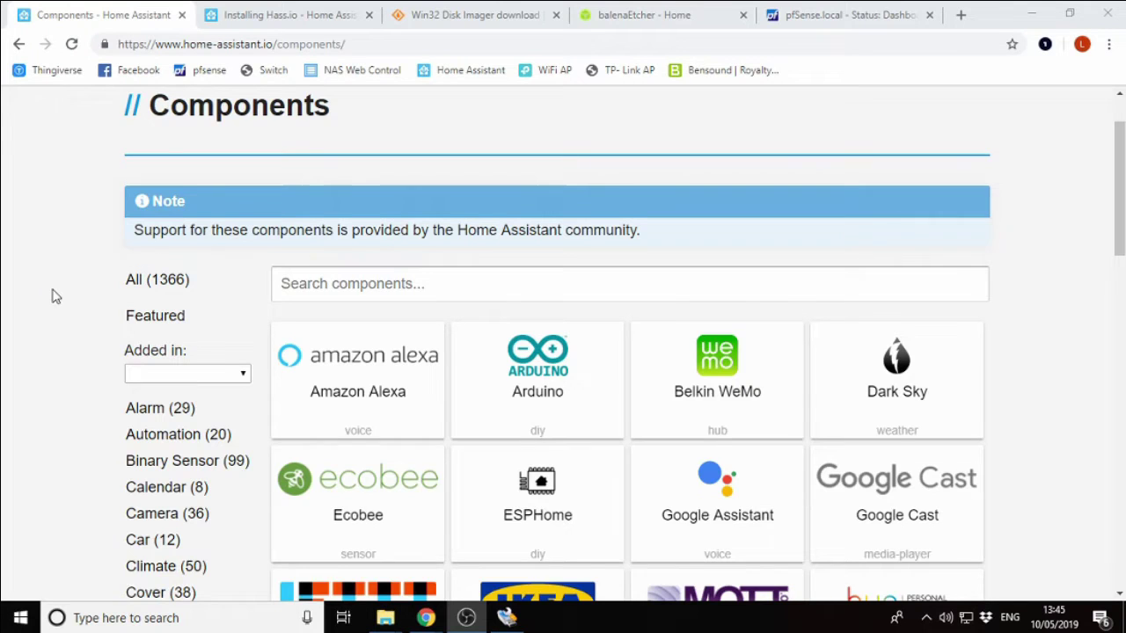
{"action": "scroll", "coordinate": [53, 296], "scroll_direction": "up", "scroll_amount": 1}
{"action": "scroll", "coordinate": [52, 296], "scroll_direction": "down", "scroll_amount": 2}
{"action": "scroll", "coordinate": [53, 296], "scroll_direction": "down", "scroll_amount": 2}
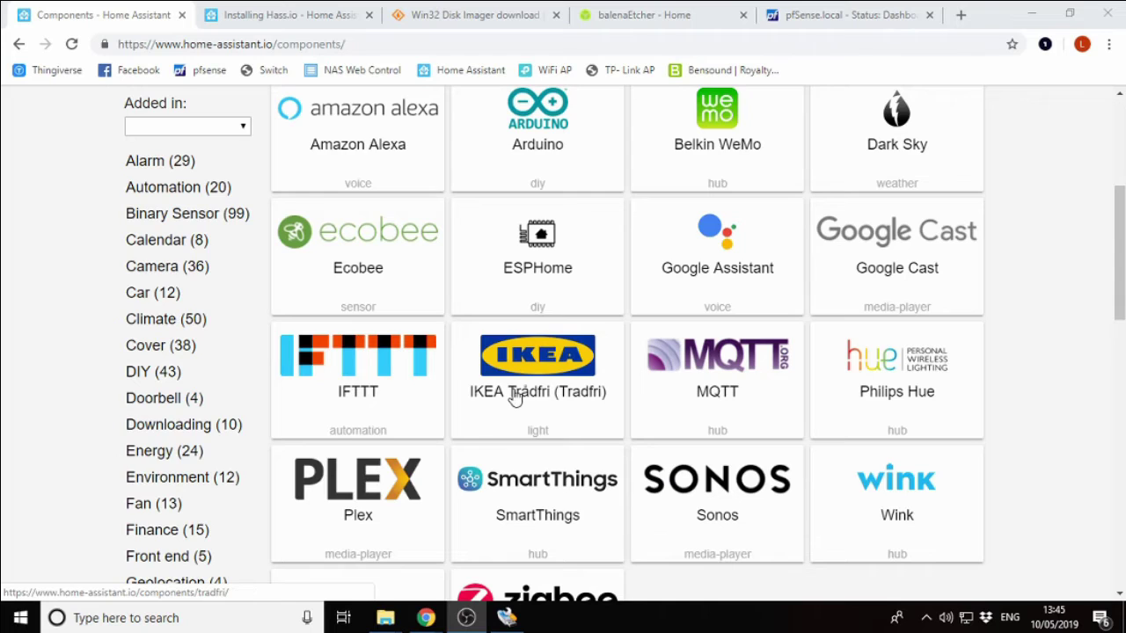
{"action": "scroll", "coordinate": [512, 395], "scroll_direction": "up", "scroll_amount": 3}
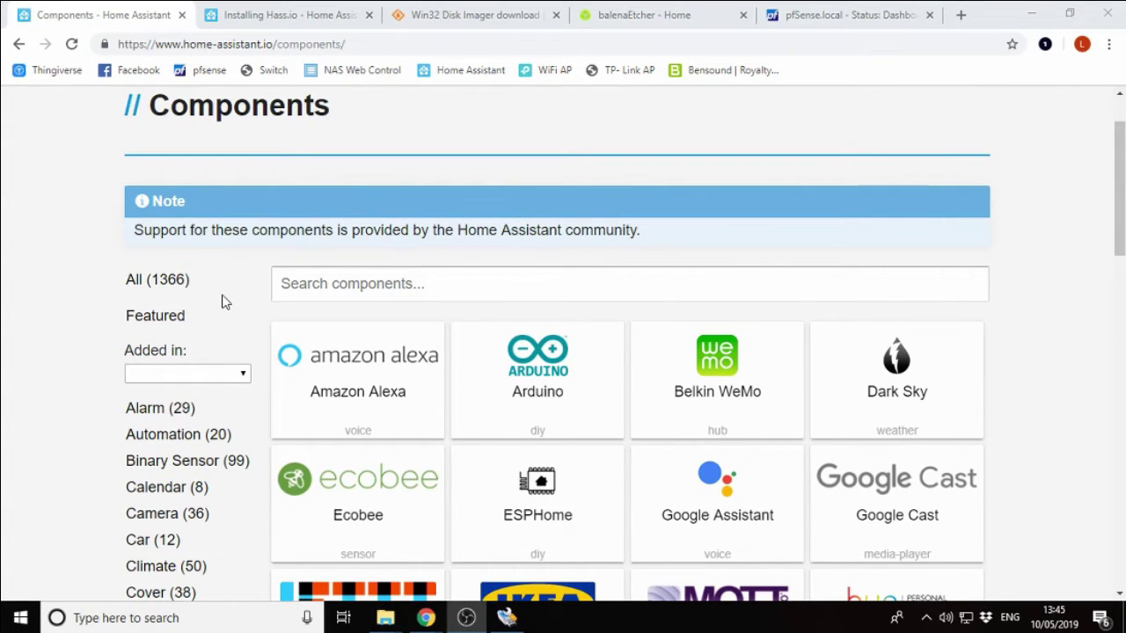
{"action": "scroll", "coordinate": [220, 304], "scroll_direction": "up", "scroll_amount": 1}
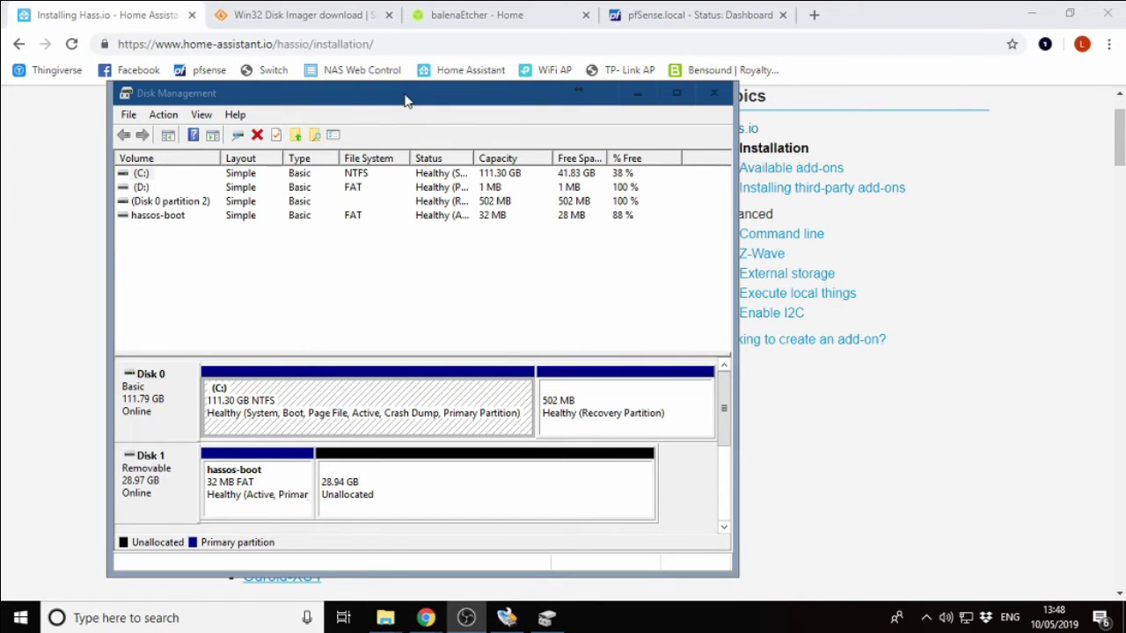
{"action": "left_click_drag", "start_coordinate": [405, 99], "coordinate": [519, 110]}
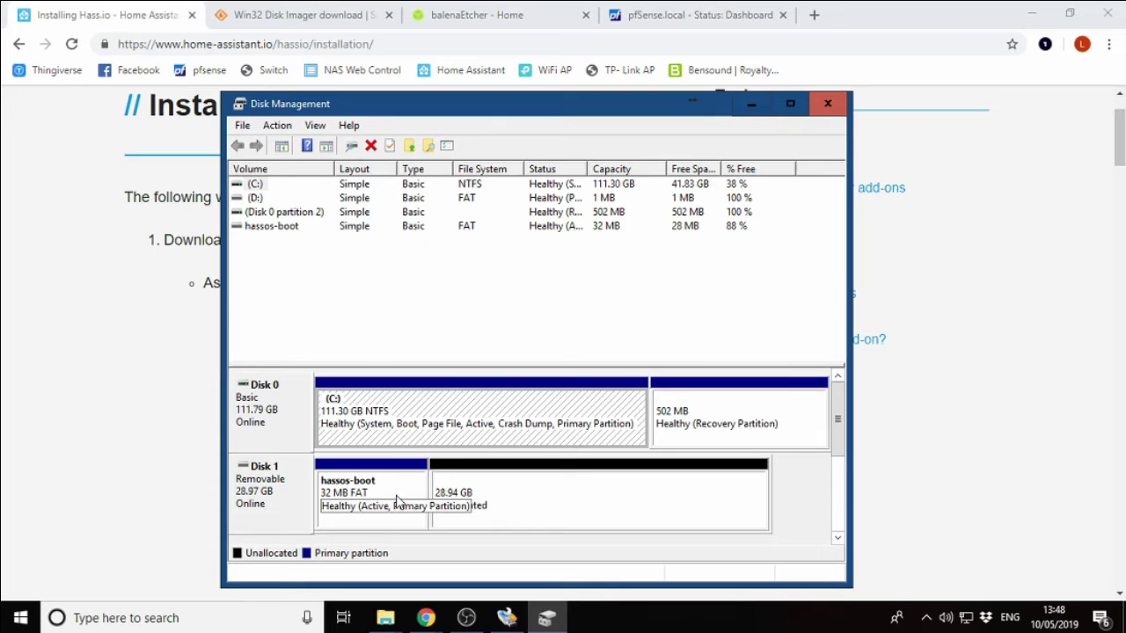
{"action": "mouse_move", "coordinate": [387, 626]}
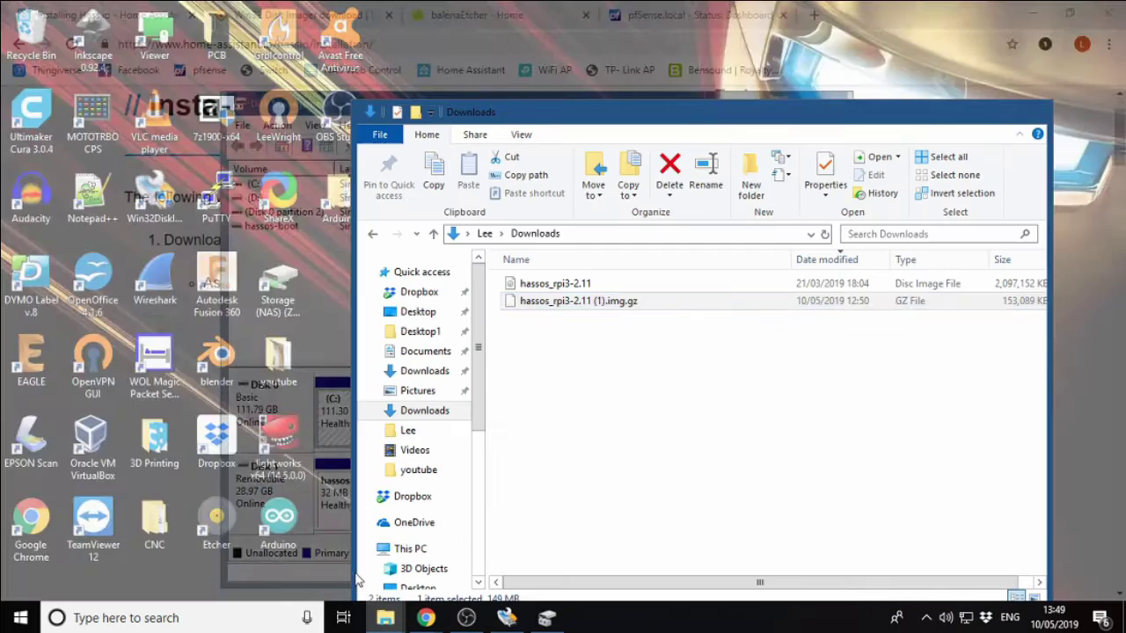
Bring File Explorer forward, show This PC and select USB Drive (D:).
{"action": "left_click", "coordinate": [356, 577]}
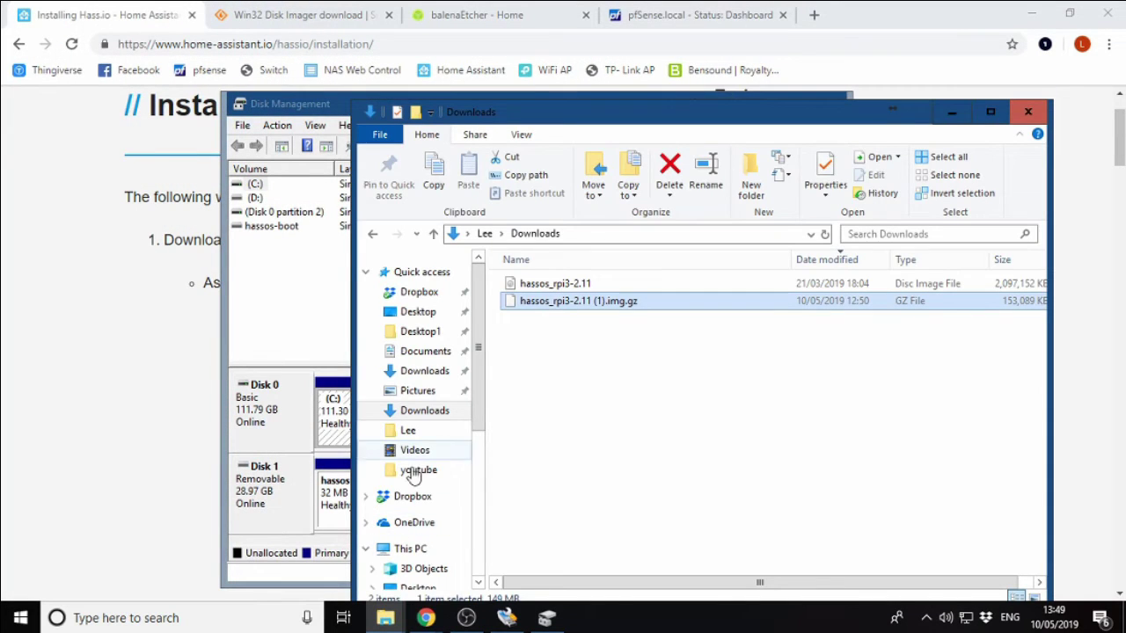
{"action": "left_click", "coordinate": [409, 548]}
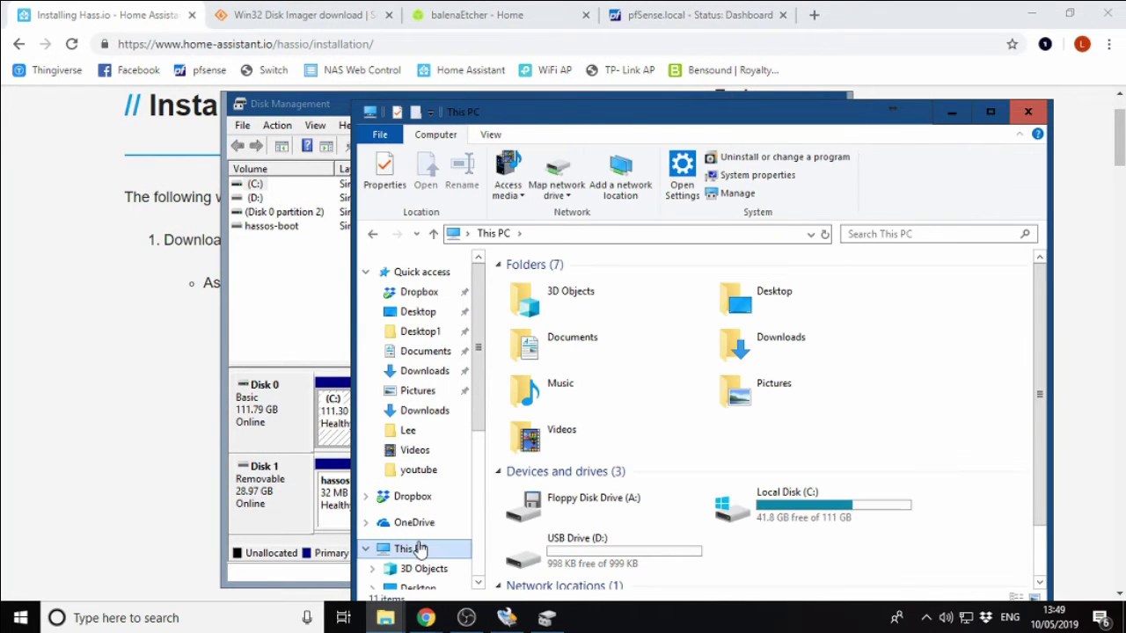
{"action": "scroll", "coordinate": [727, 478], "scroll_direction": "down", "scroll_amount": 1}
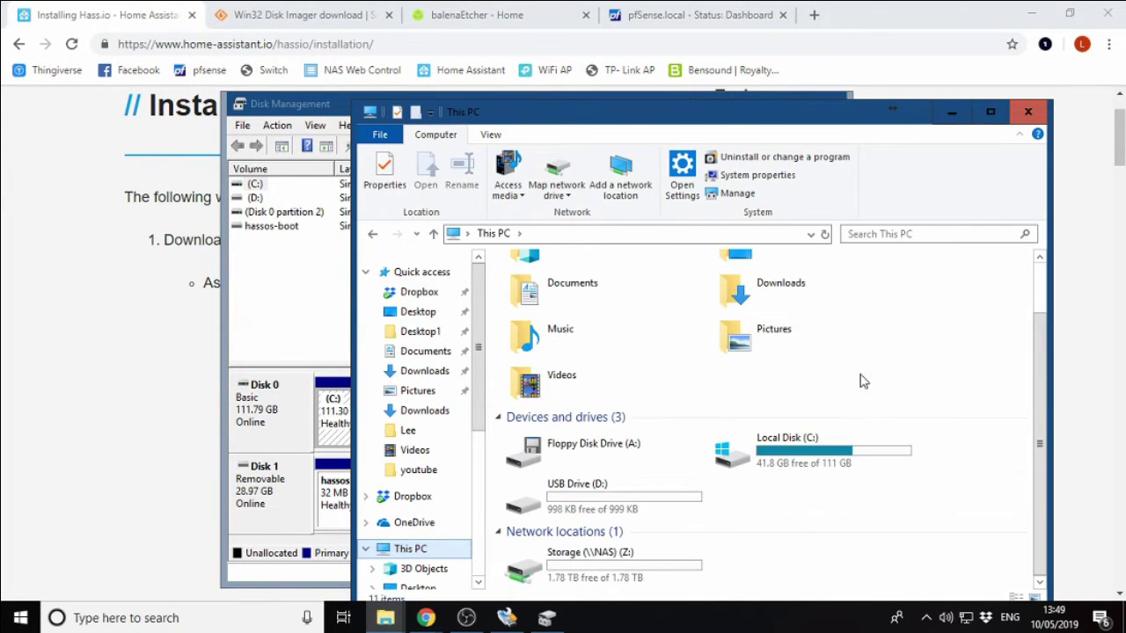
{"action": "left_click", "coordinate": [638, 510]}
Format USB Drive (D:), confirming the data wipe, then minimize File Explorer.
{"action": "right_click", "coordinate": [638, 510]}
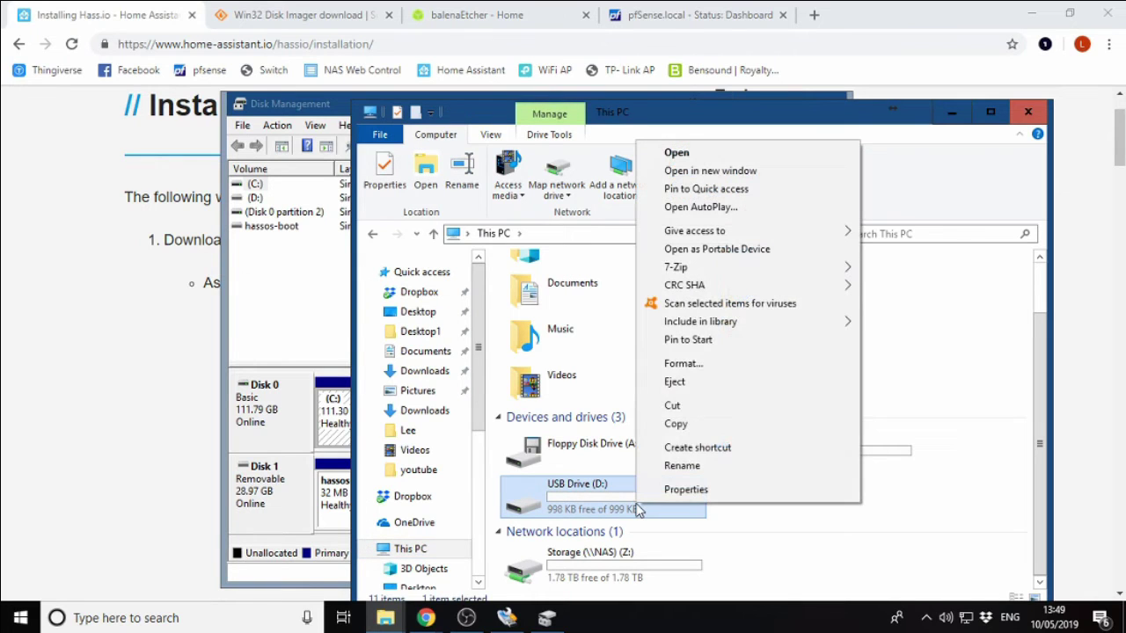
{"action": "left_click", "coordinate": [712, 374]}
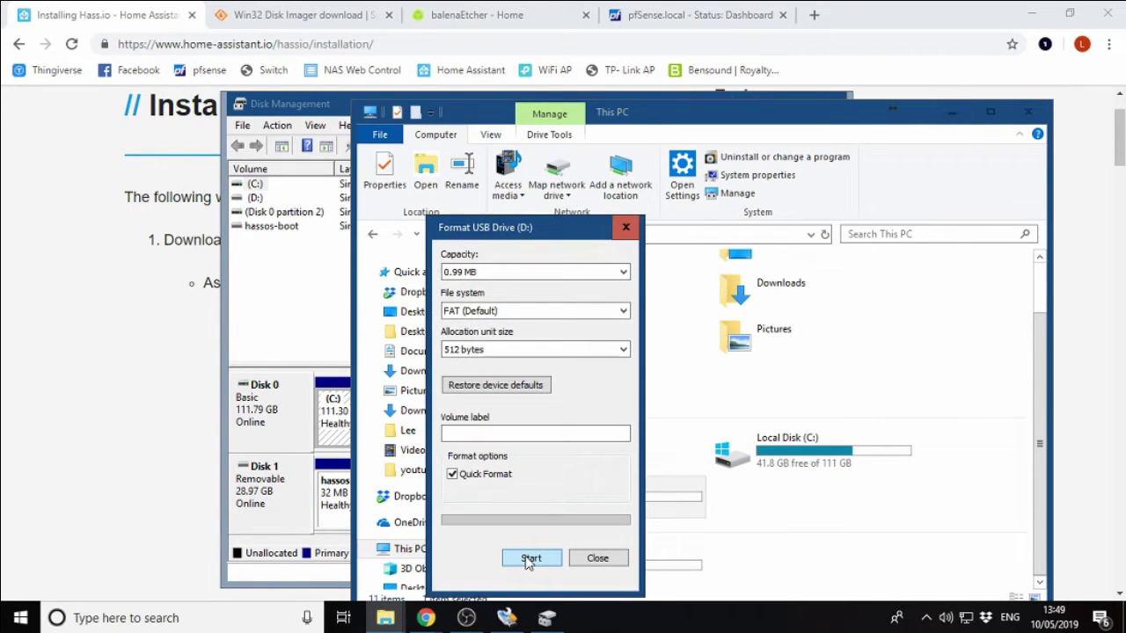
{"action": "left_click", "coordinate": [530, 559]}
{"action": "left_click", "coordinate": [605, 311]}
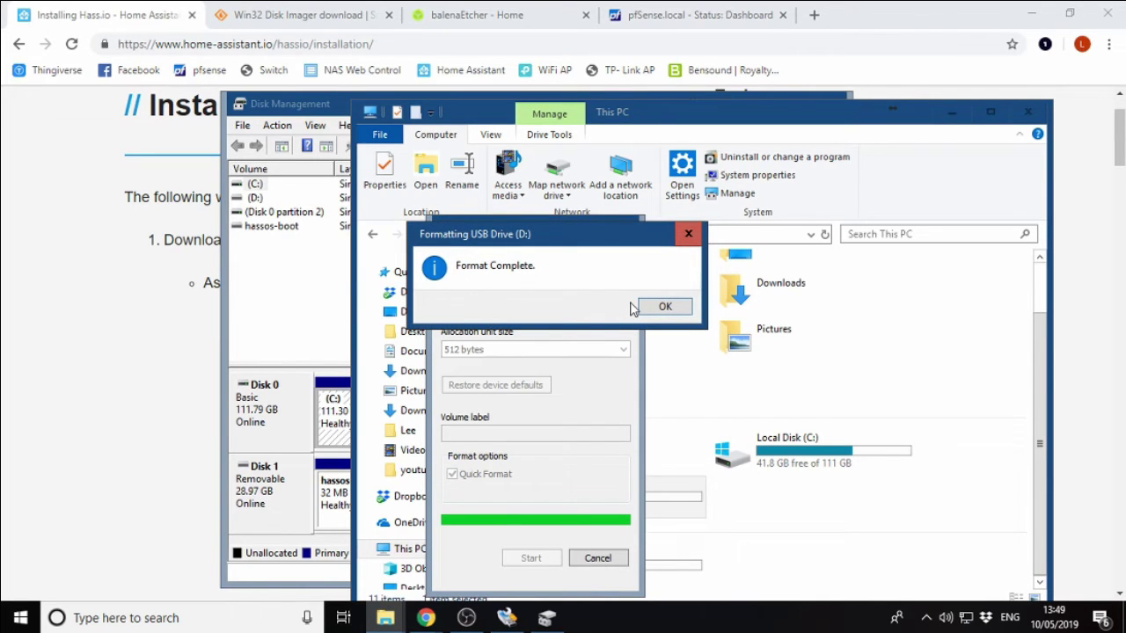
{"action": "left_click", "coordinate": [643, 307]}
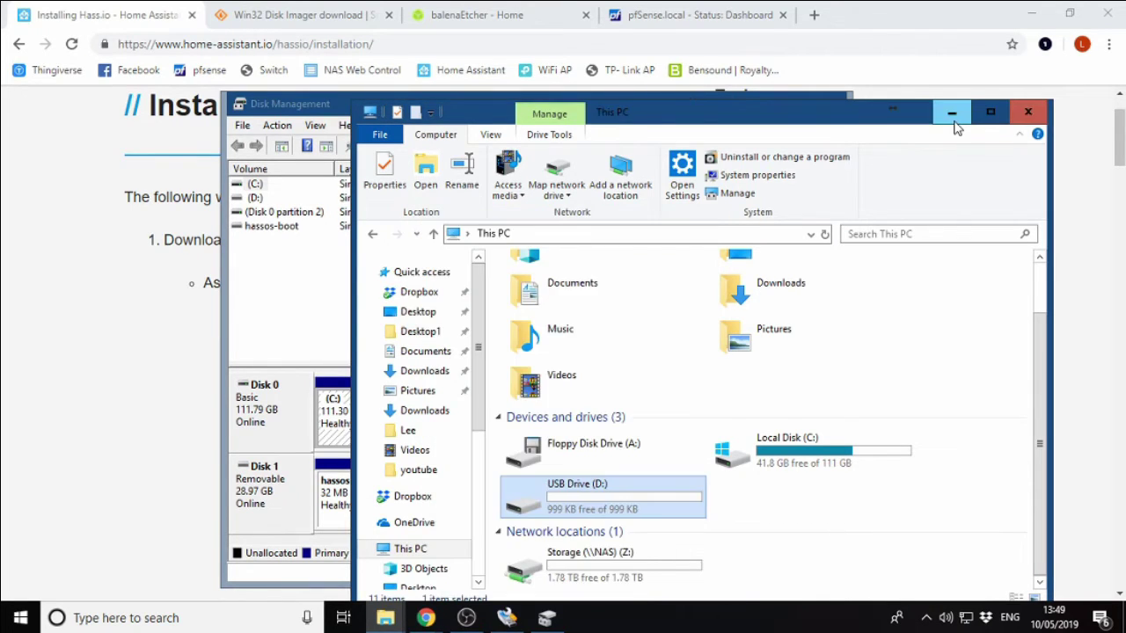
{"action": "left_click", "coordinate": [950, 113]}
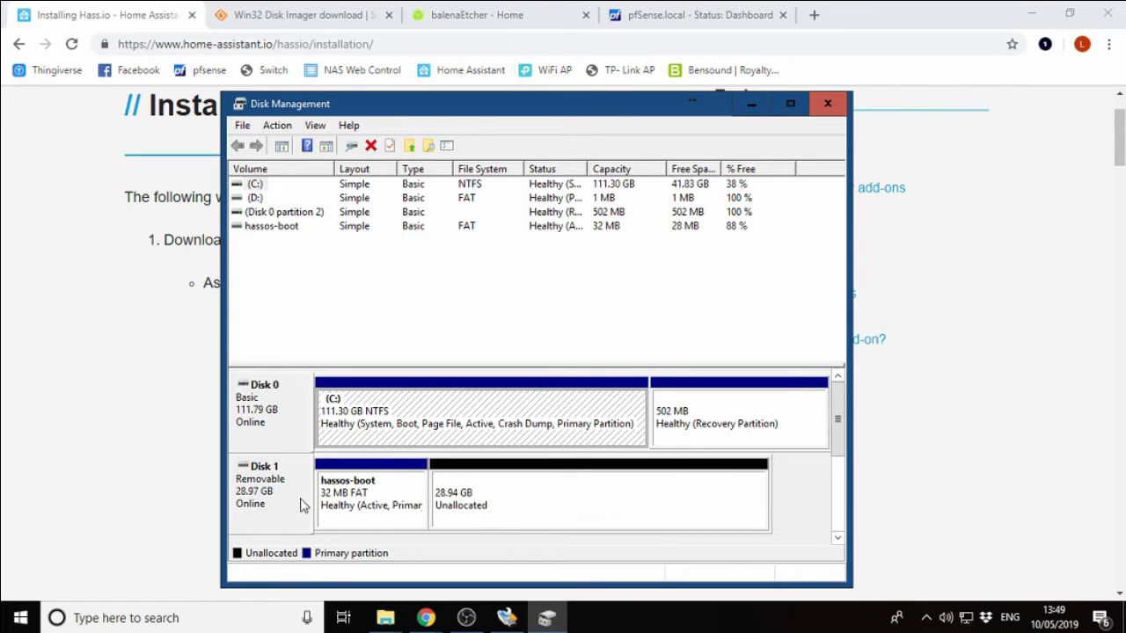
Launch Command Prompt via search and start diskpart, retrying after the 'diskpark' typo.
{"action": "left_click", "coordinate": [248, 618]}
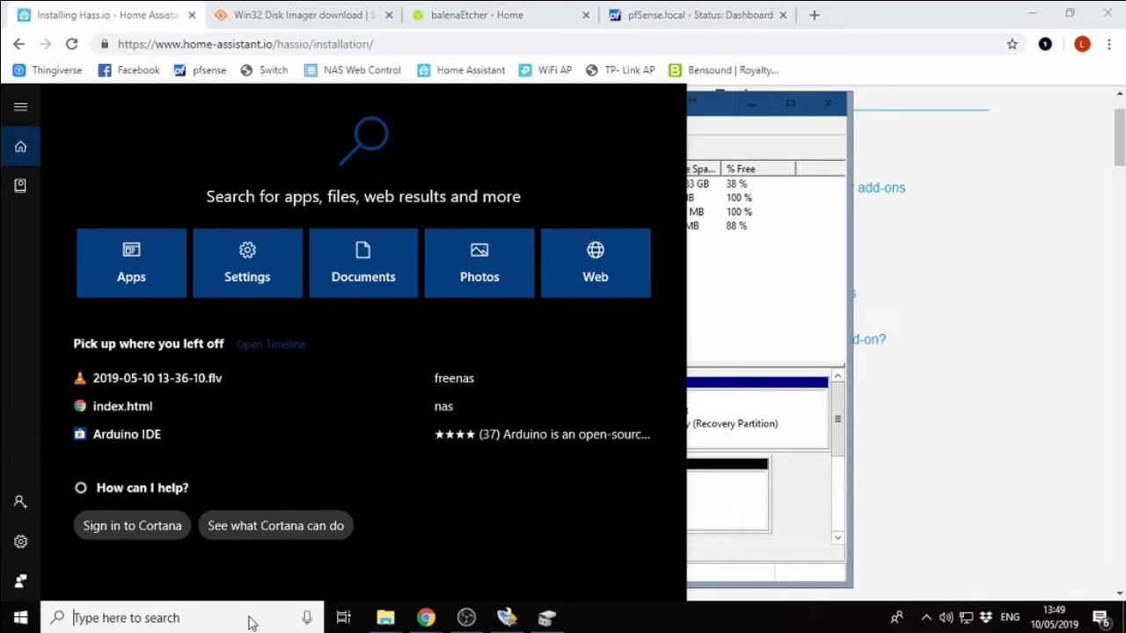
{"action": "type", "text": "c"}
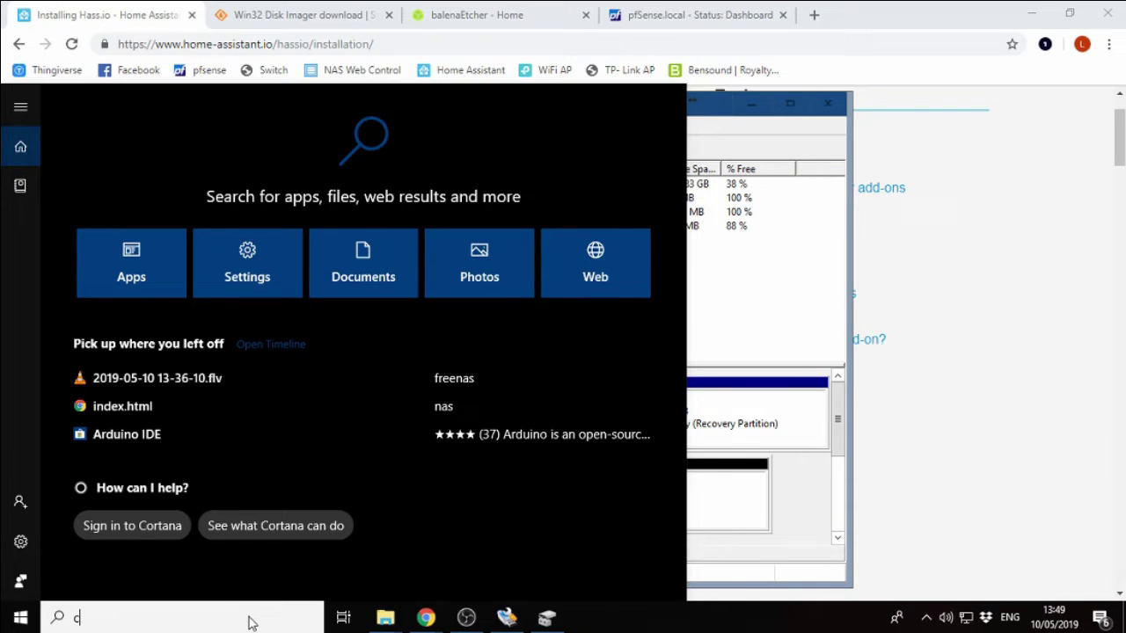
{"action": "type", "text": "md"}
{"action": "key", "text": "Return"}
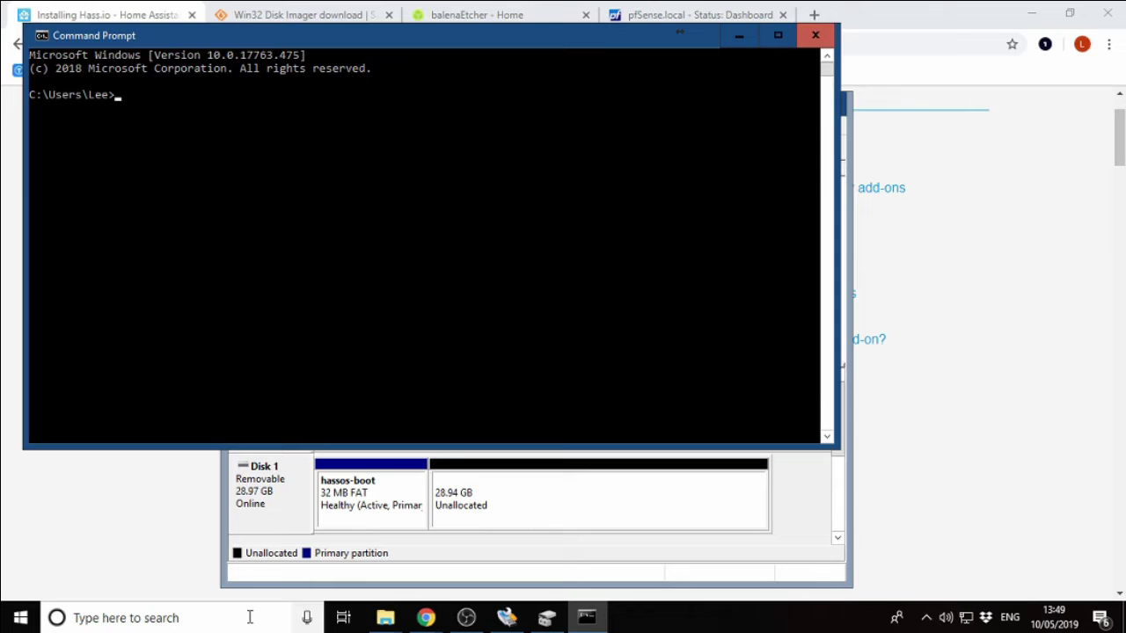
{"action": "type", "text": "diskpark"}
{"action": "key", "text": "Return"}
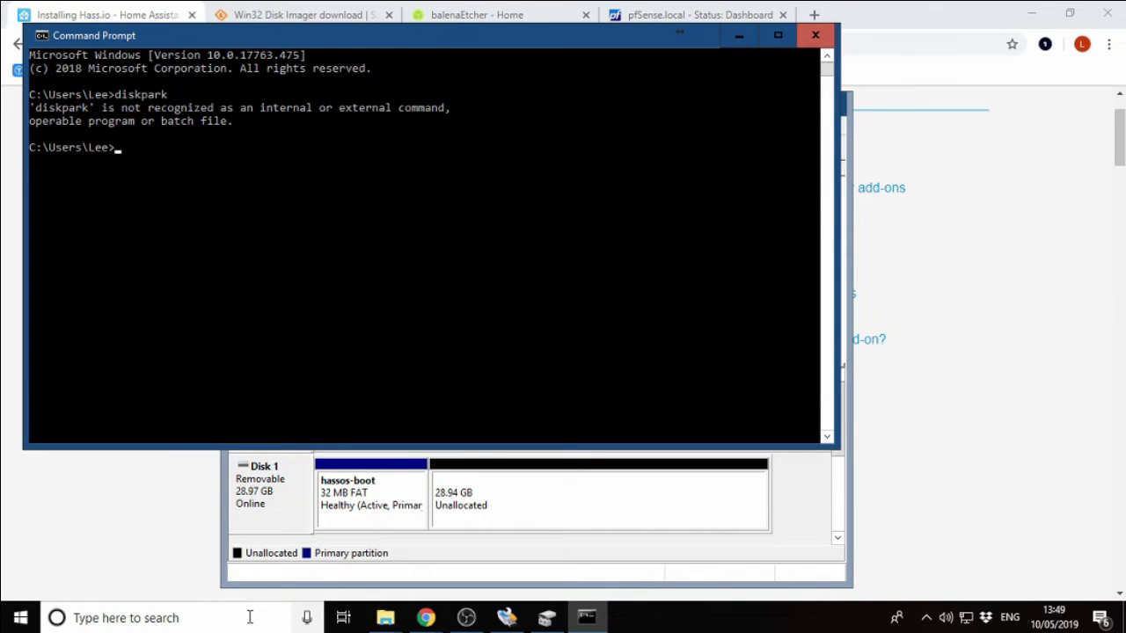
{"action": "type", "text": "diskpart"}
{"action": "key", "text": "Return"}
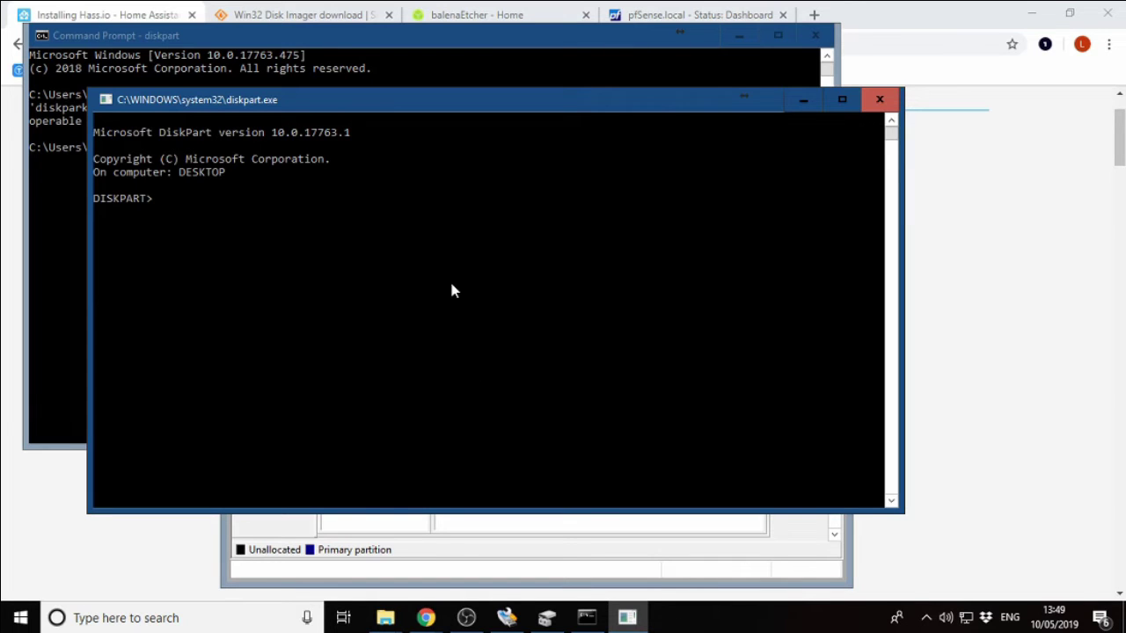
List the disks and select disk 1, the SD card.
{"action": "type", "text": "list disk"}
{"action": "key", "text": "Return"}
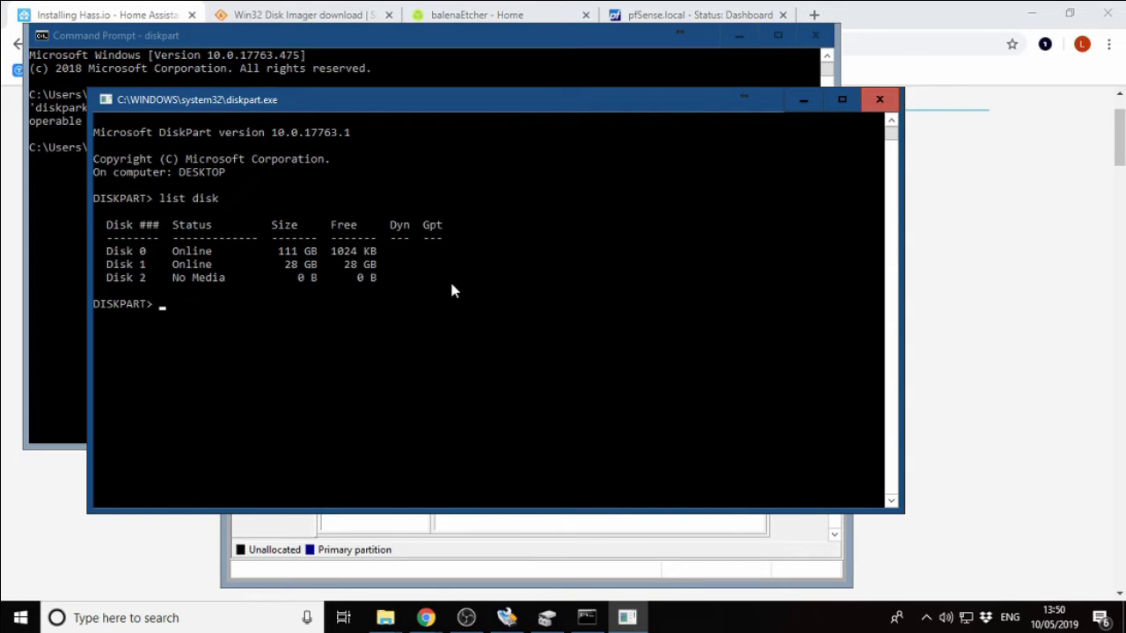
{"action": "type", "text": "select disk 1"}
{"action": "key", "text": "Return"}
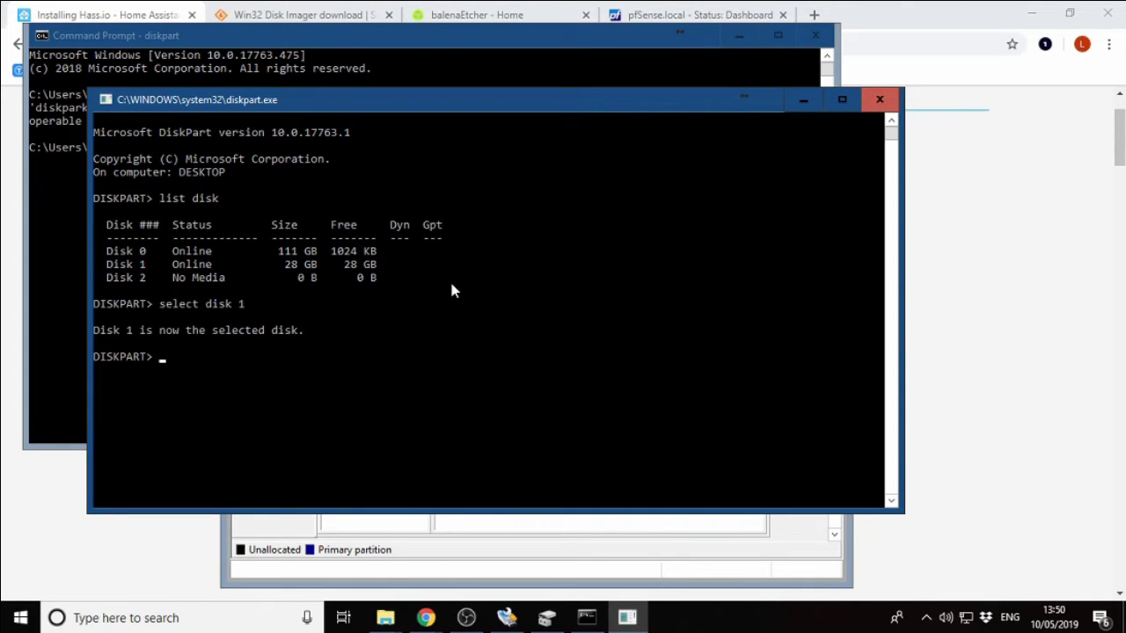
Show disk 1's details with detail disk, then wipe it with clean.
{"action": "type", "text": "detail disk"}
{"action": "key", "text": "Return"}
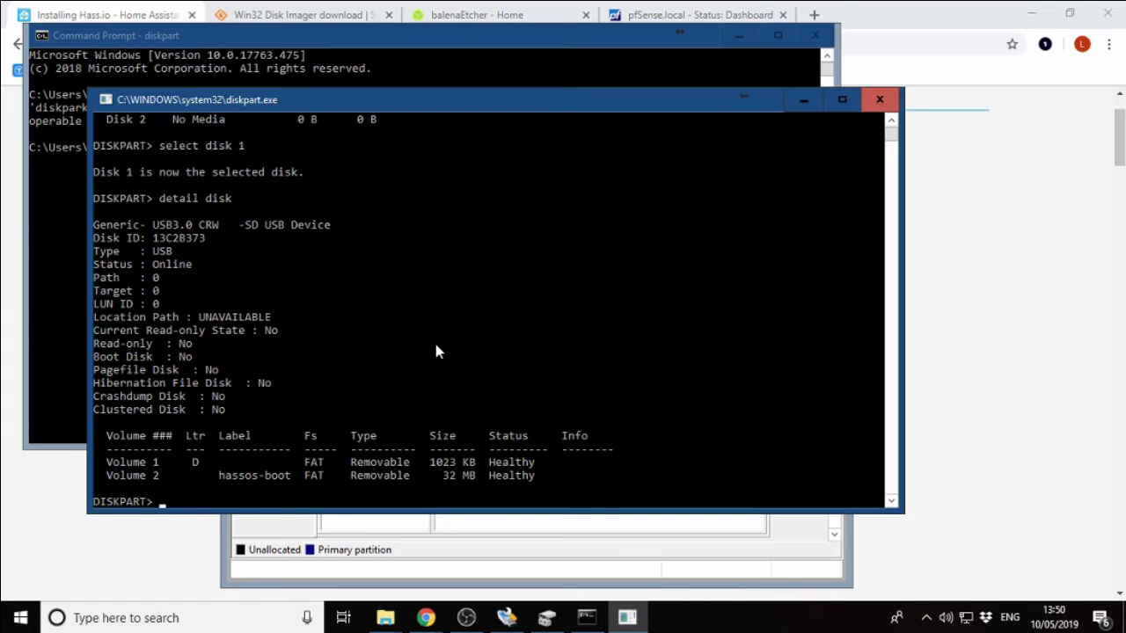
{"action": "type", "text": "clean"}
{"action": "key", "text": "Return"}
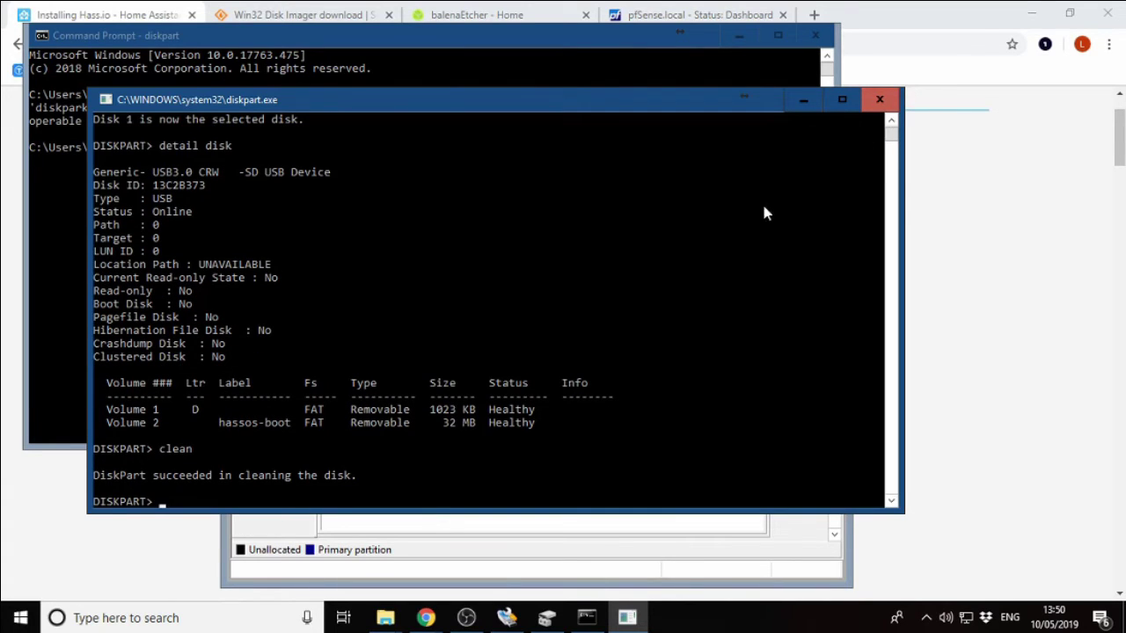
Close the DiskPart console and the Command Prompt window.
{"action": "left_click", "coordinate": [882, 102]}
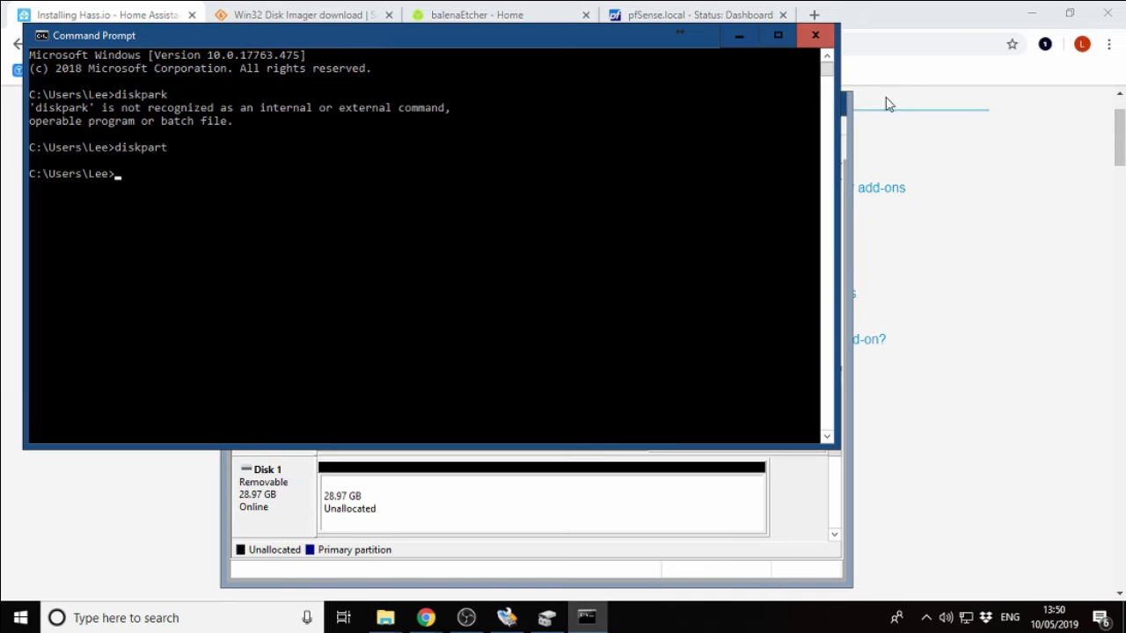
{"action": "left_click", "coordinate": [816, 35]}
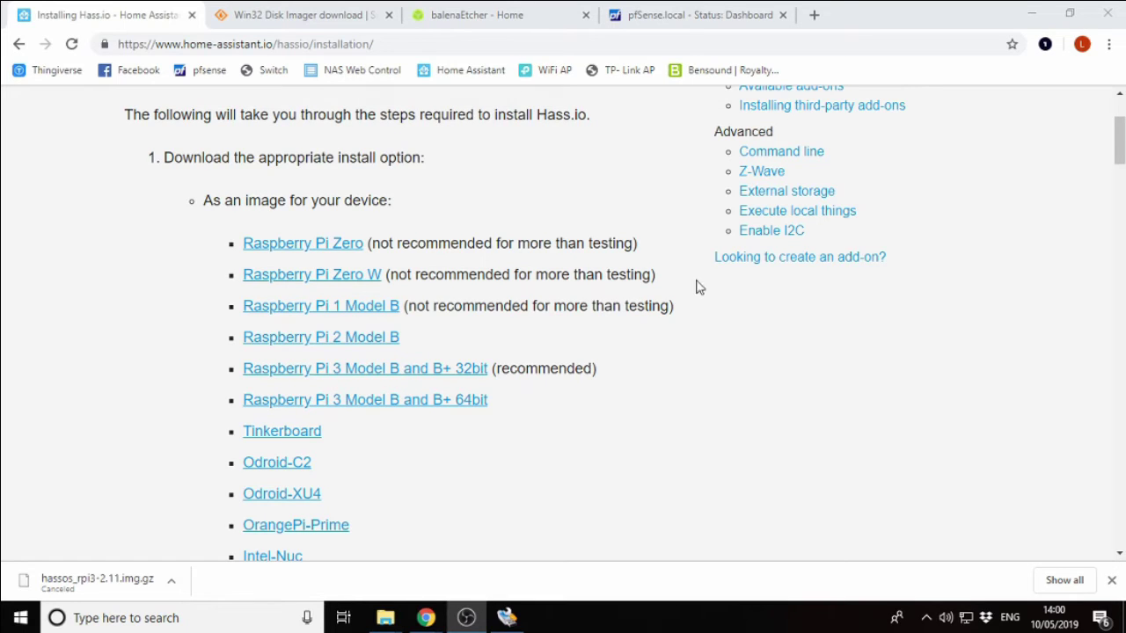
{"action": "left_click", "coordinate": [375, 43]}
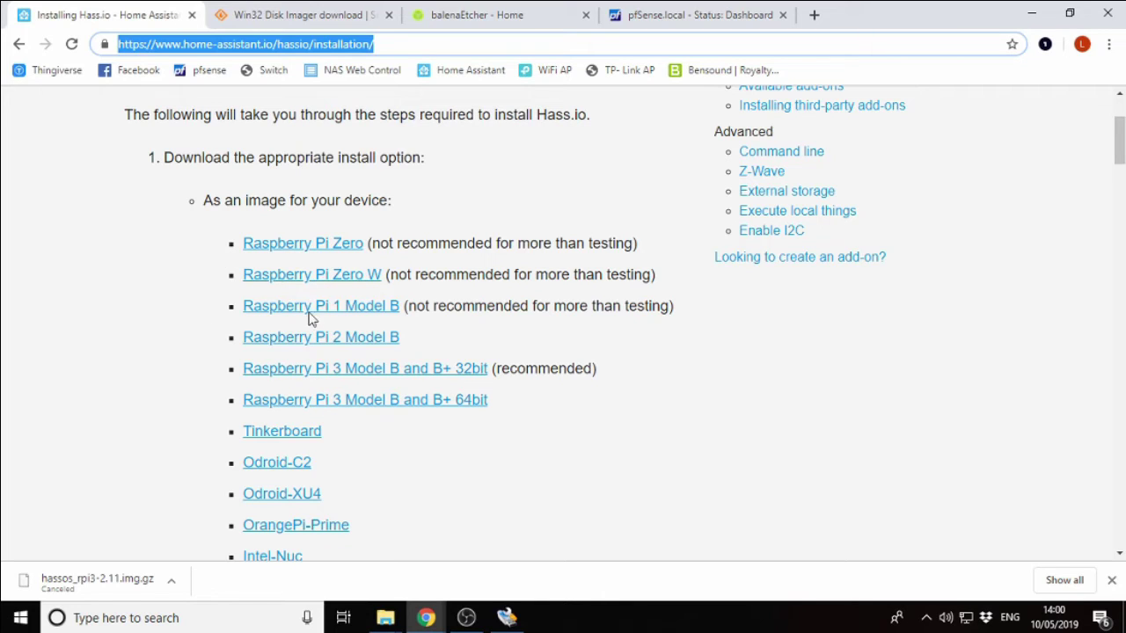
{"action": "scroll", "coordinate": [150, 423], "scroll_direction": "down", "scroll_amount": 1}
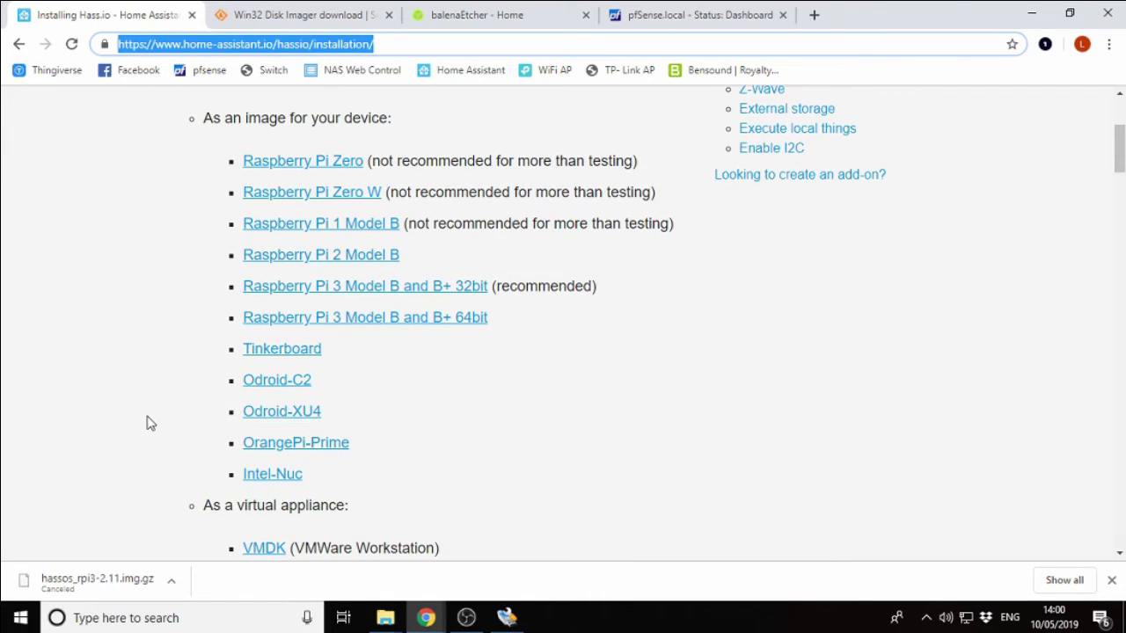
{"action": "scroll", "coordinate": [149, 423], "scroll_direction": "up", "scroll_amount": 1}
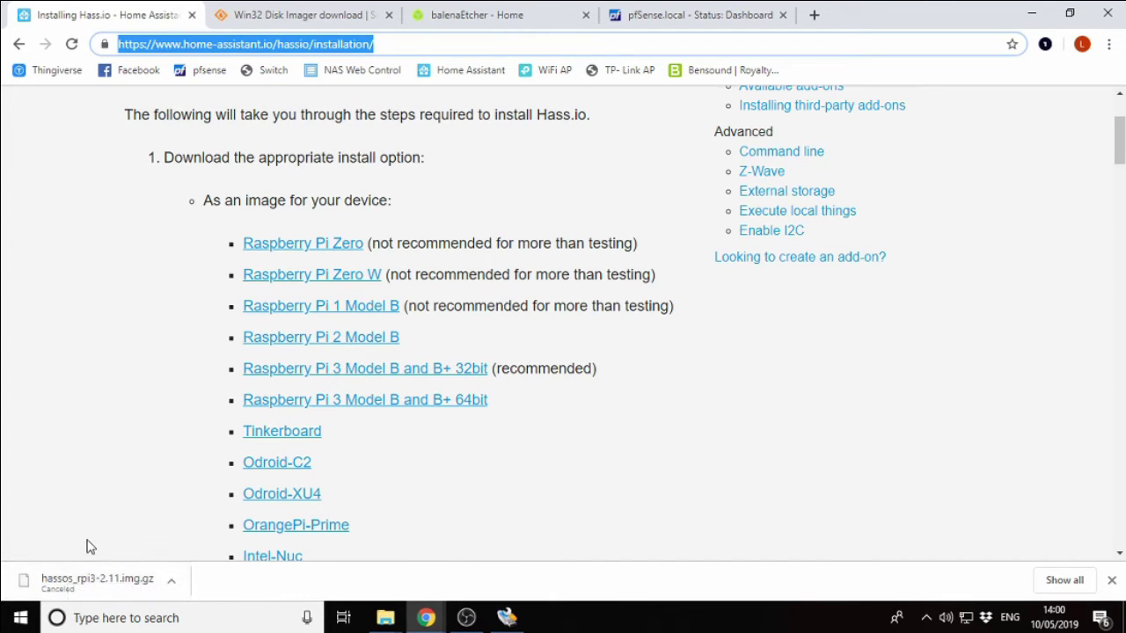
Bring up the Downloads folder and select the extracted hassos_rpi3-2.11 disc image.
{"action": "left_click", "coordinate": [385, 618]}
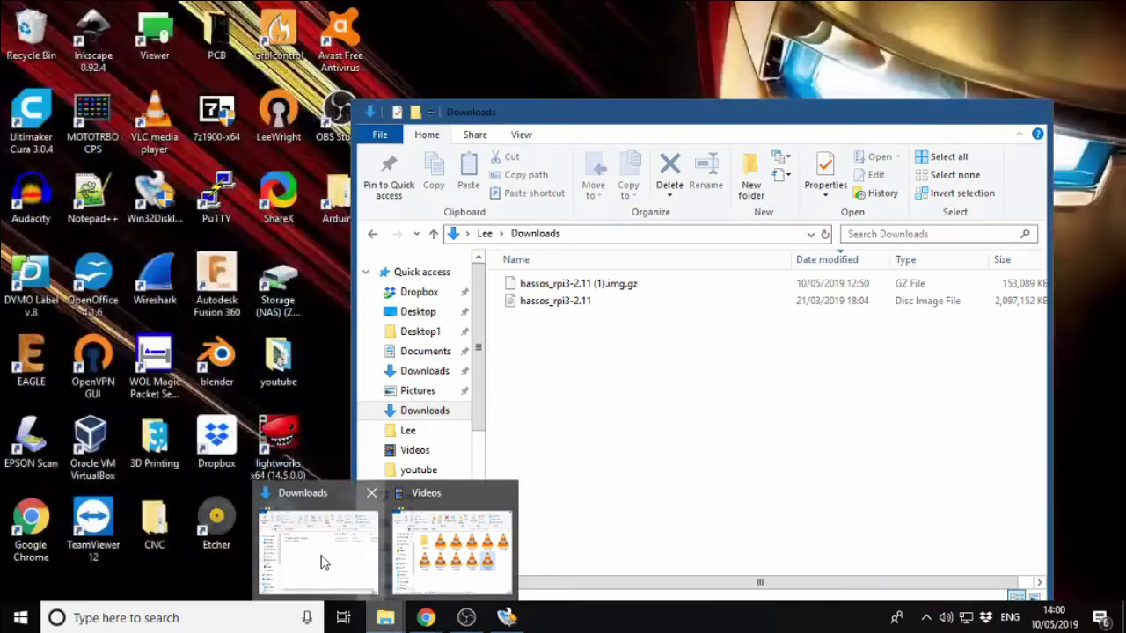
{"action": "left_click", "coordinate": [321, 563]}
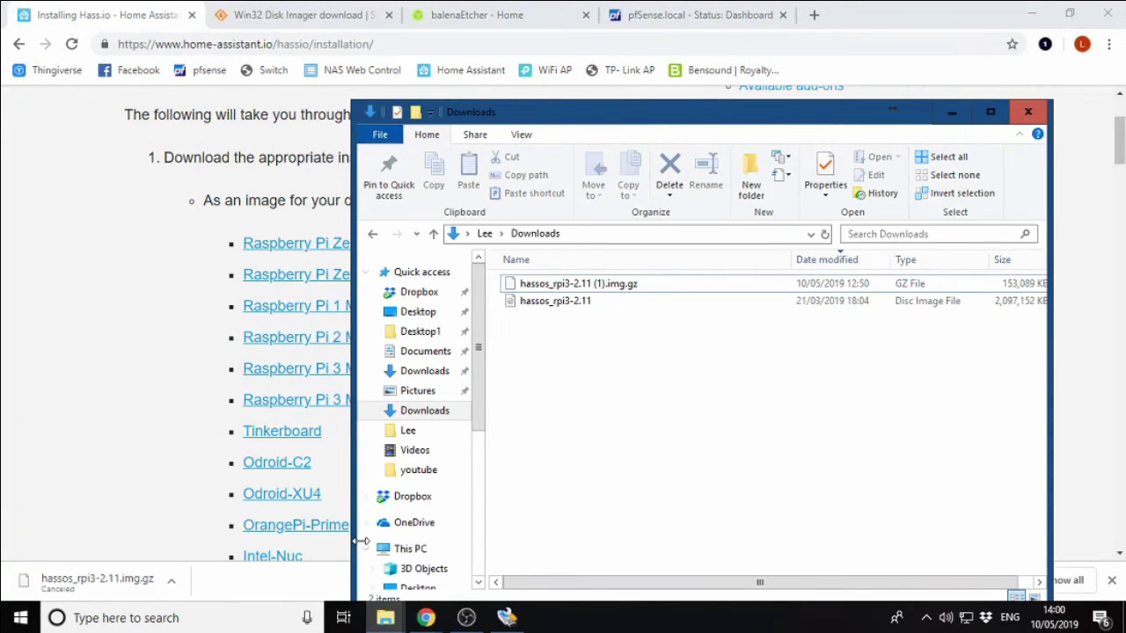
{"action": "left_click", "coordinate": [671, 292]}
{"action": "right_click", "coordinate": [671, 292]}
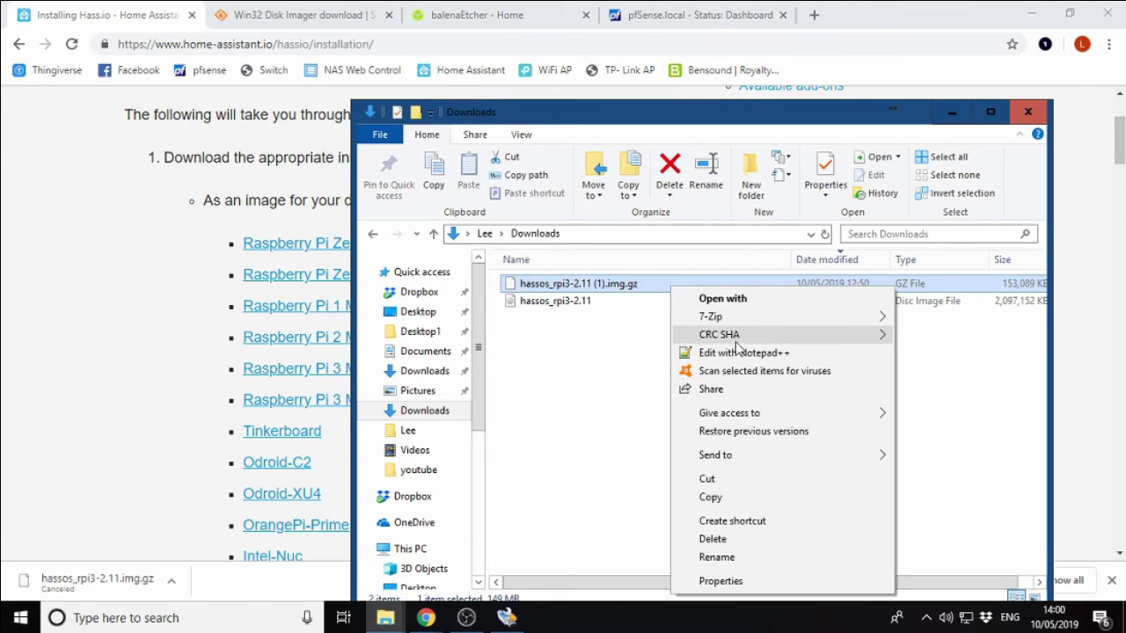
{"action": "mouse_move", "coordinate": [748, 322]}
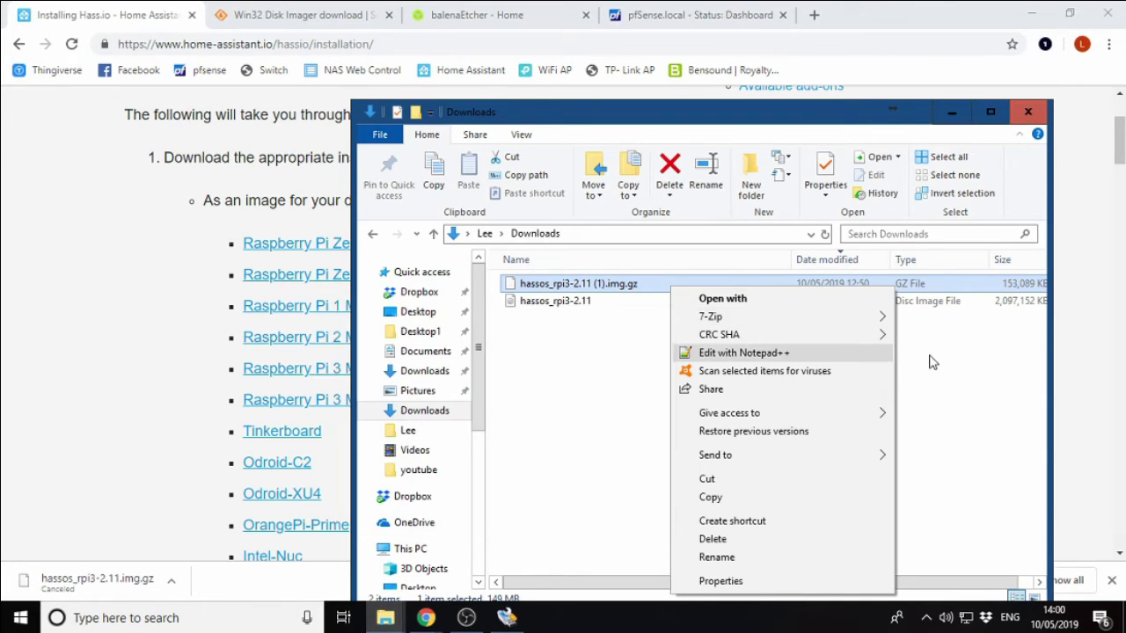
{"action": "left_click", "coordinate": [930, 359]}
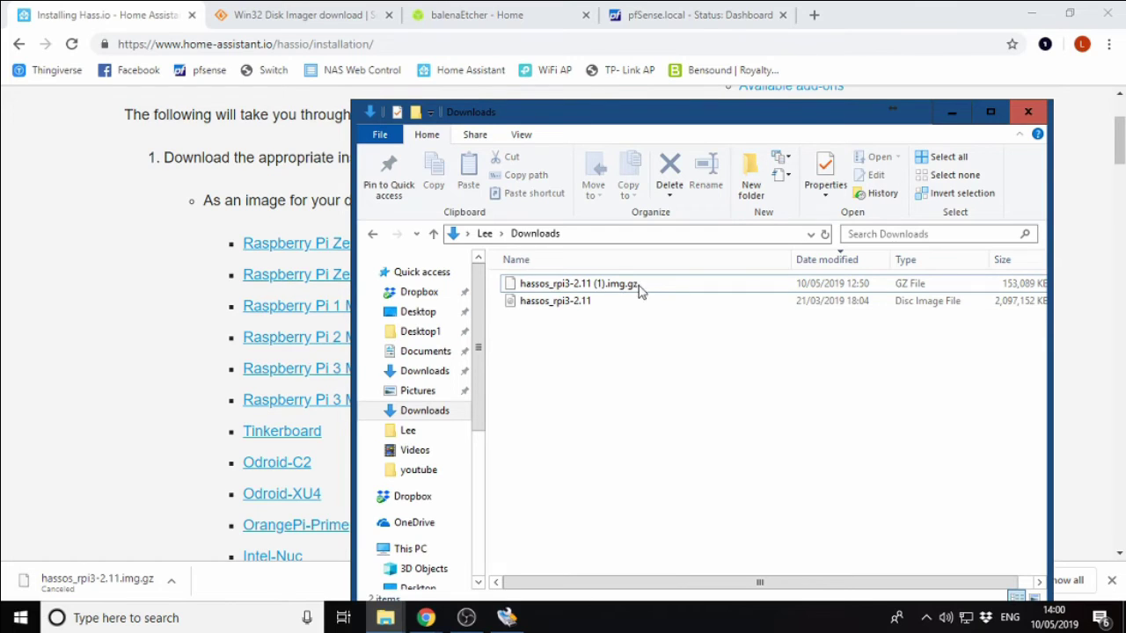
{"action": "left_click", "coordinate": [587, 303]}
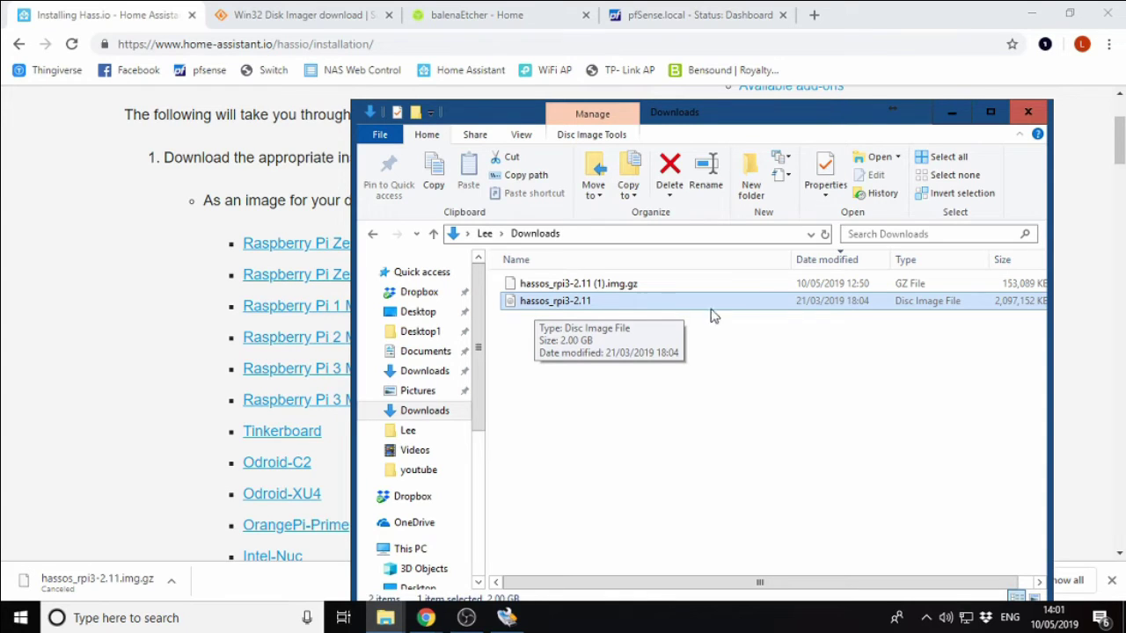
Return to Chrome, view the balenaEtcher tab, then switch to the Win32 Disk Imager page.
{"action": "left_click", "coordinate": [177, 400]}
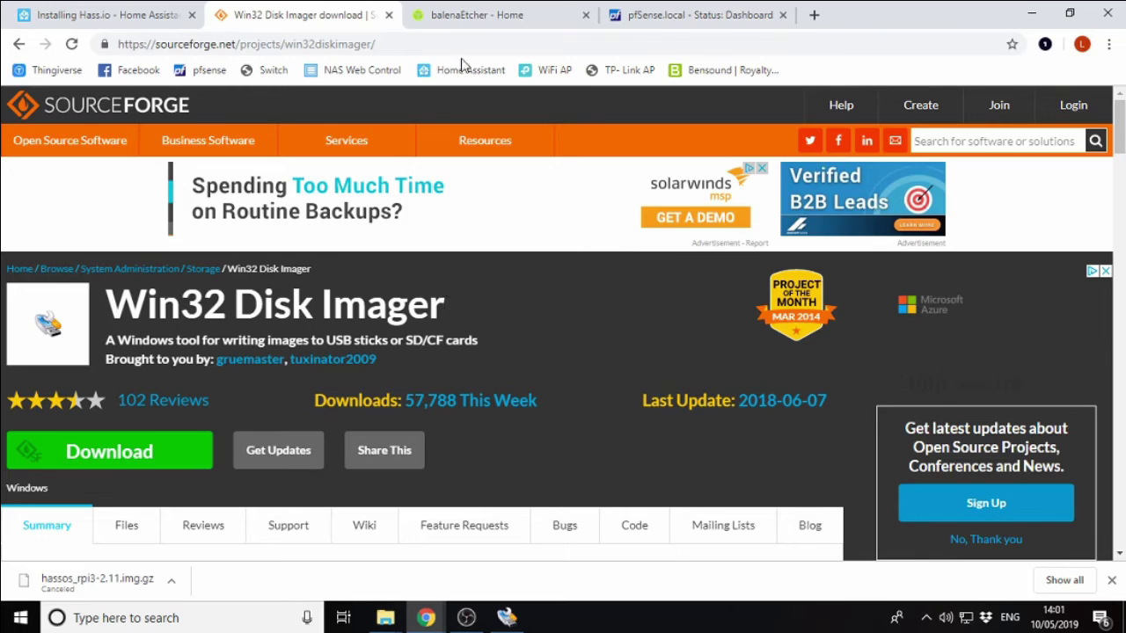
{"action": "left_click", "coordinate": [478, 14]}
{"action": "scroll", "coordinate": [490, 289], "scroll_direction": "up", "scroll_amount": 8}
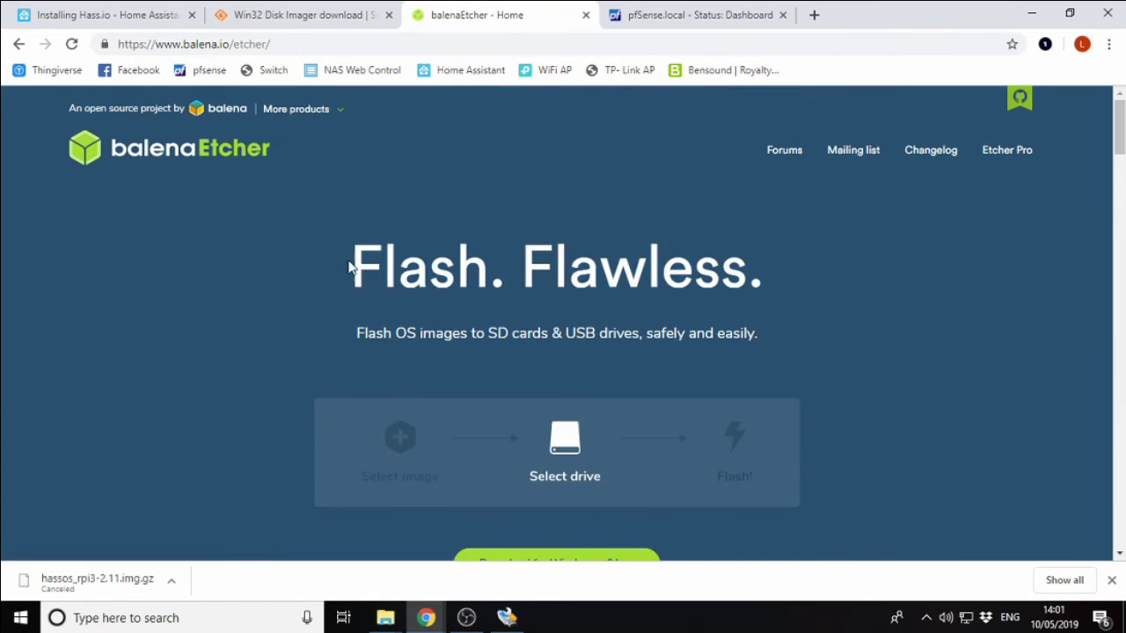
{"action": "left_click", "coordinate": [306, 21]}
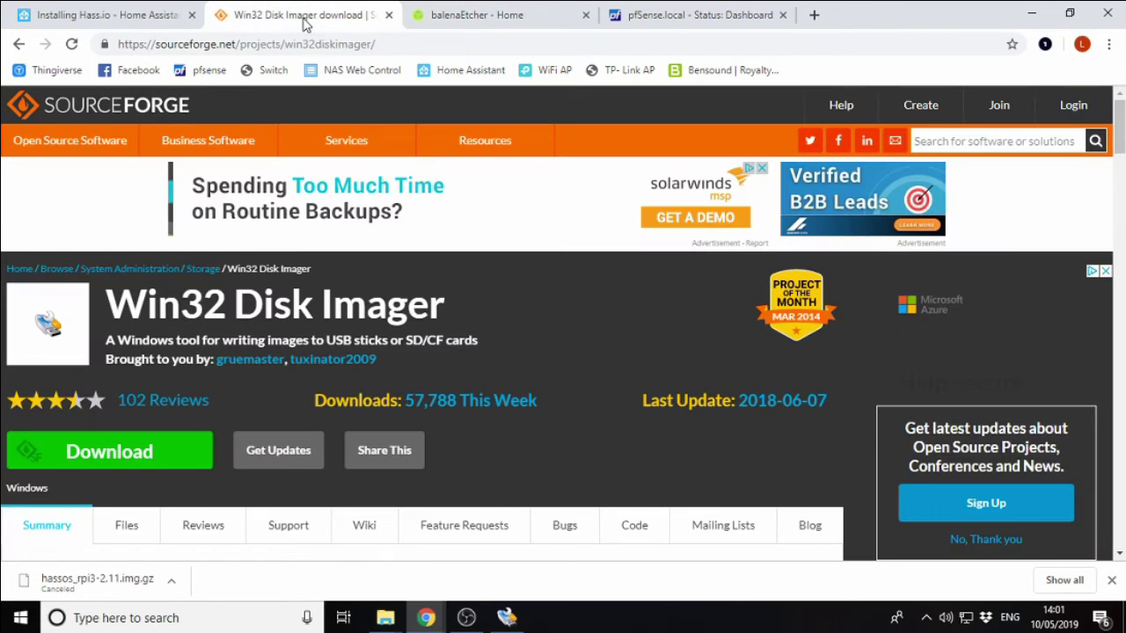
{"action": "mouse_move", "coordinate": [195, 137]}
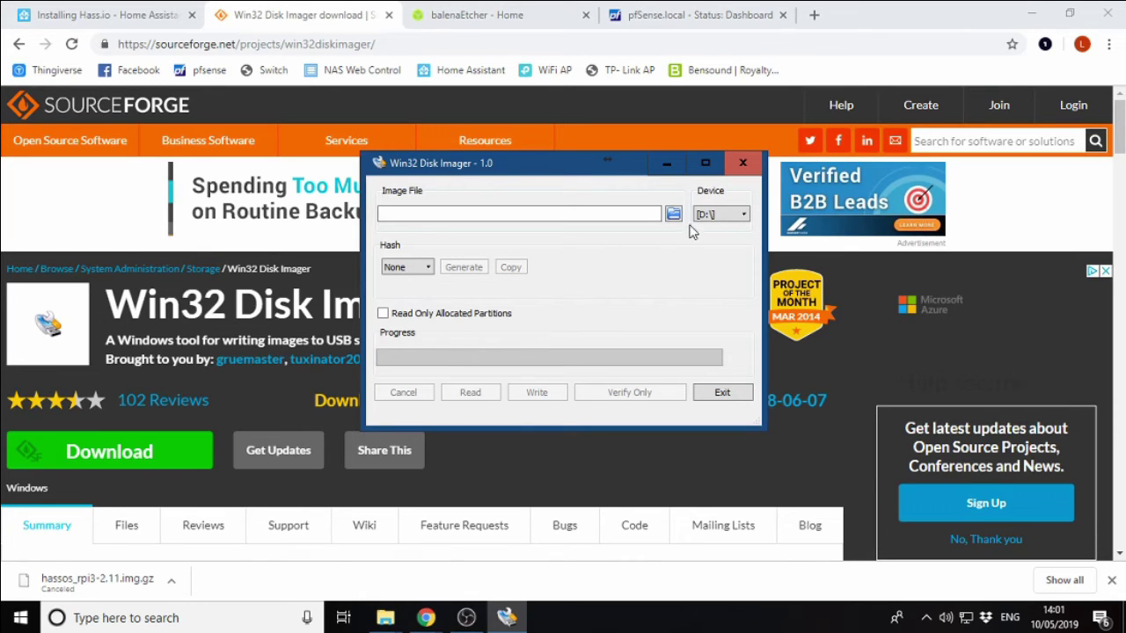
Choose the hassos_rpi3-2.11 image from Downloads as the image file.
{"action": "left_click", "coordinate": [674, 217]}
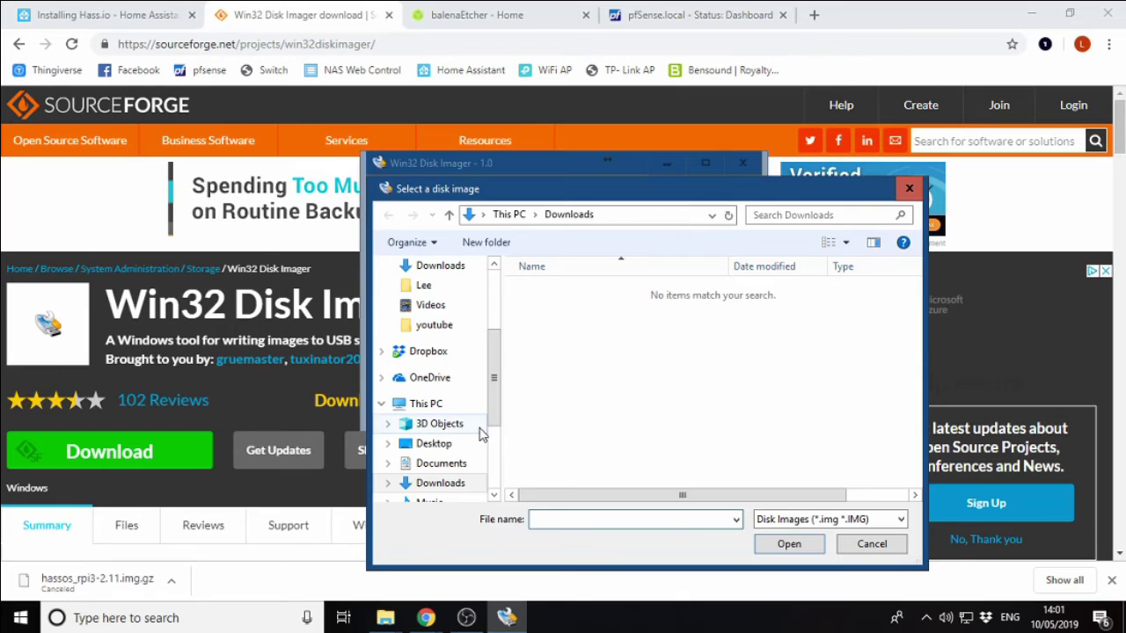
{"action": "left_click_drag", "start_coordinate": [493, 372], "coordinate": [483, 328]}
{"action": "left_click", "coordinate": [450, 347]}
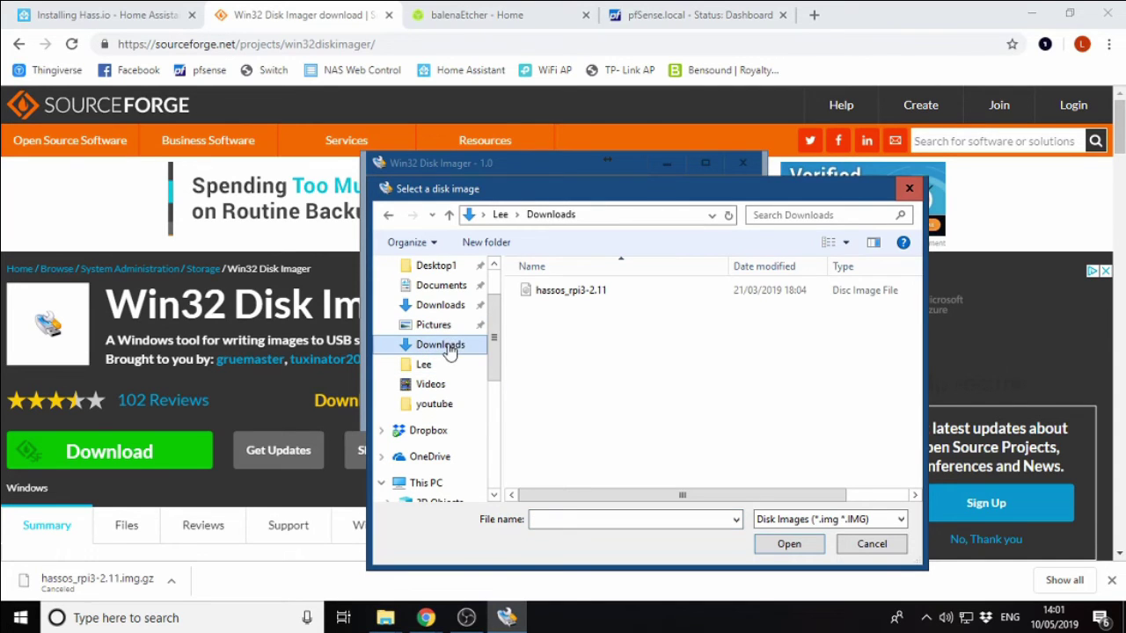
{"action": "left_click", "coordinate": [643, 293]}
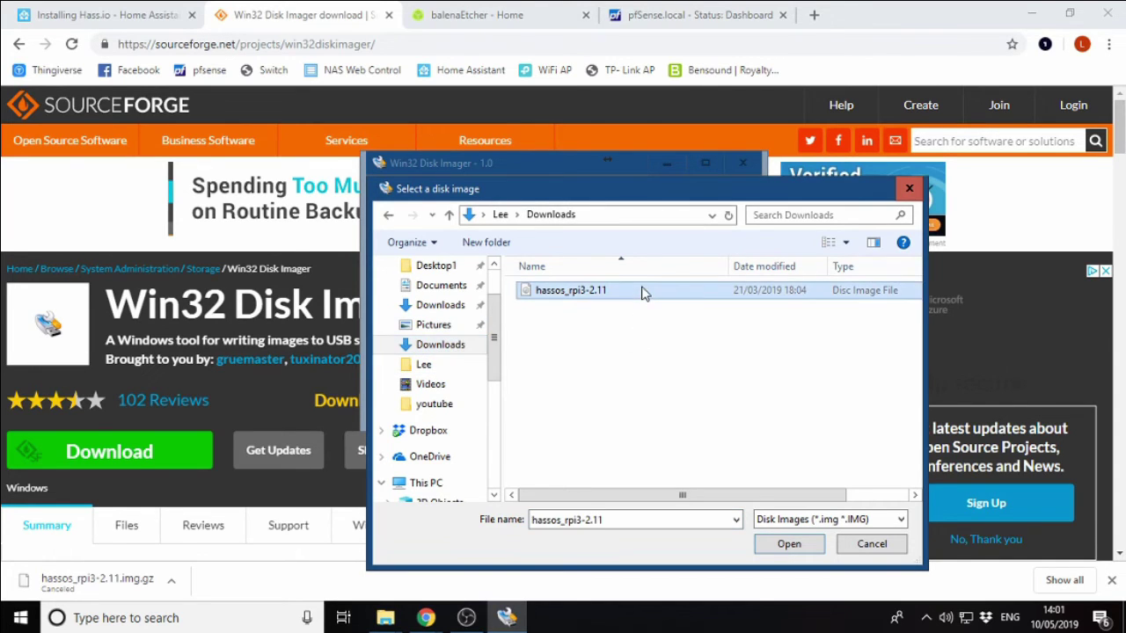
{"action": "left_click", "coordinate": [814, 549]}
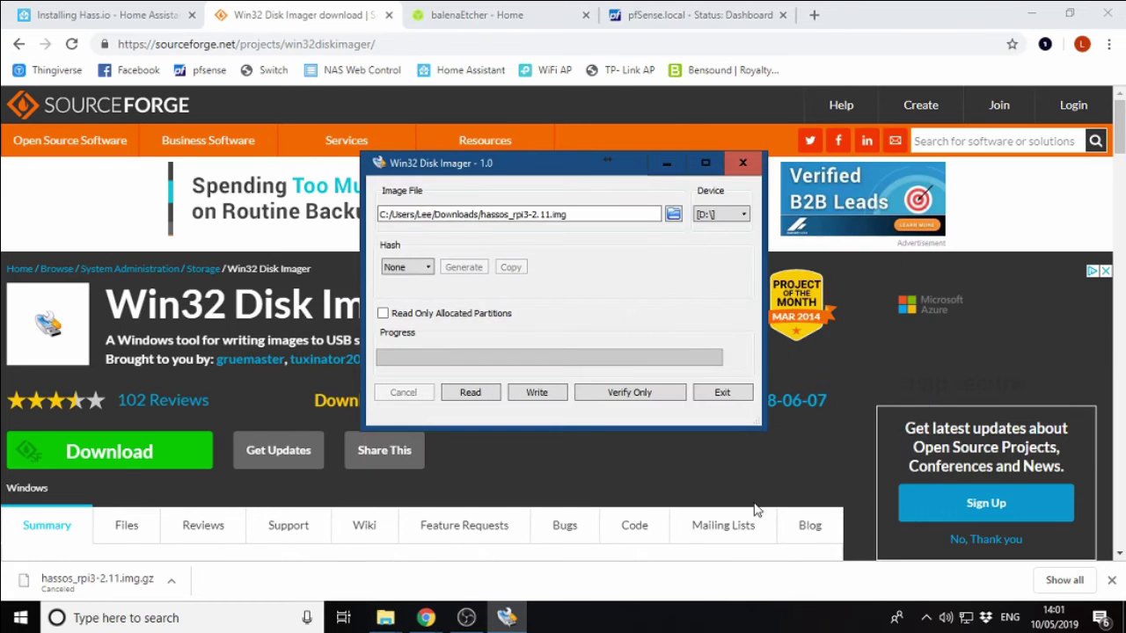
Set the device to D: and write the image, confirming the overwrite.
{"action": "left_click", "coordinate": [735, 217]}
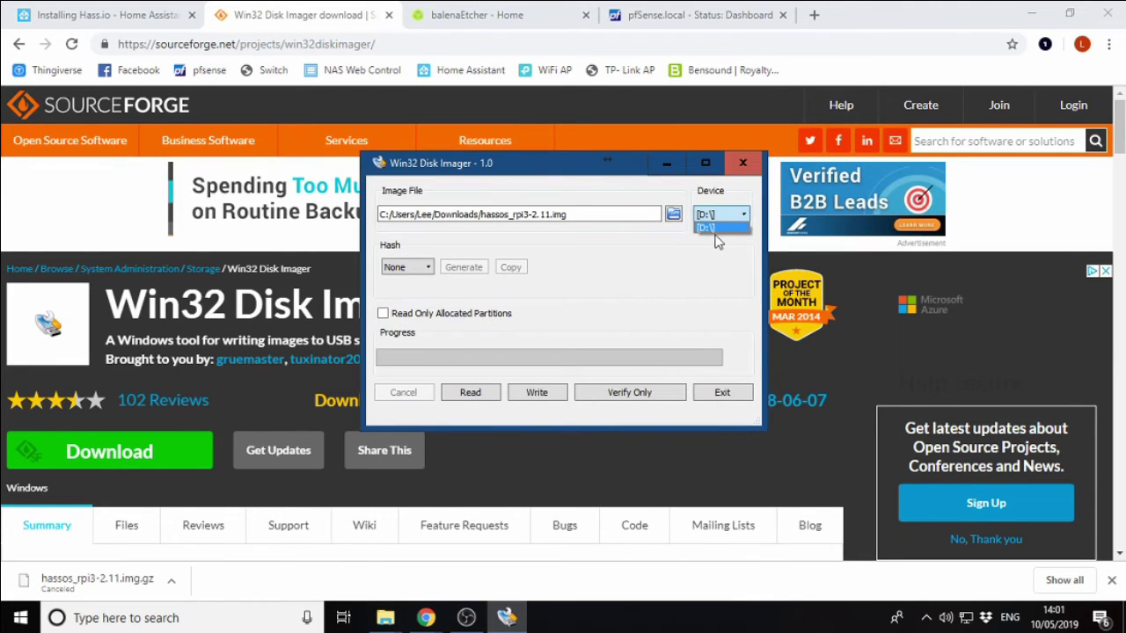
{"action": "left_click", "coordinate": [714, 227]}
{"action": "left_click", "coordinate": [539, 398]}
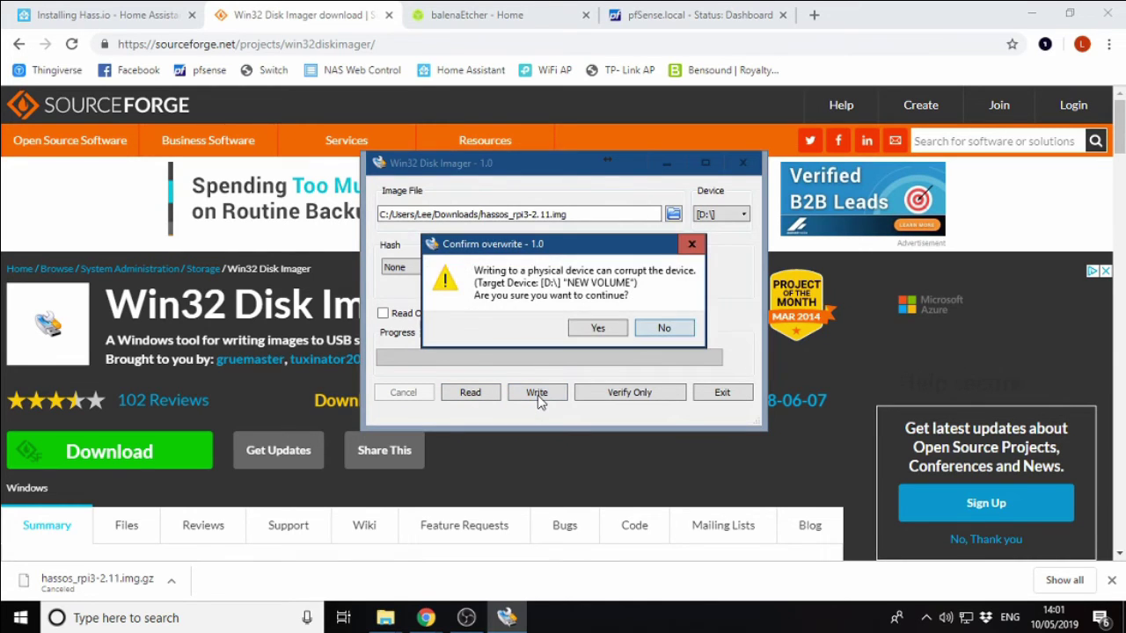
{"action": "left_click", "coordinate": [605, 330]}
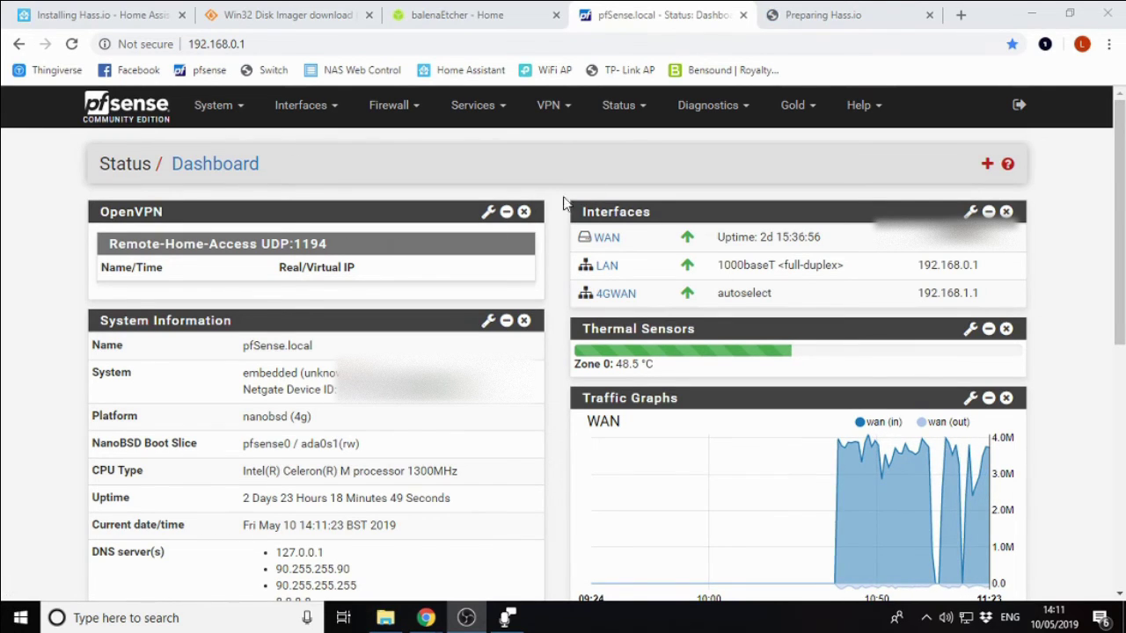
Open Status > DHCP Leases and select the hassio device's IP, 192.168.0.5.
{"action": "left_click", "coordinate": [645, 117]}
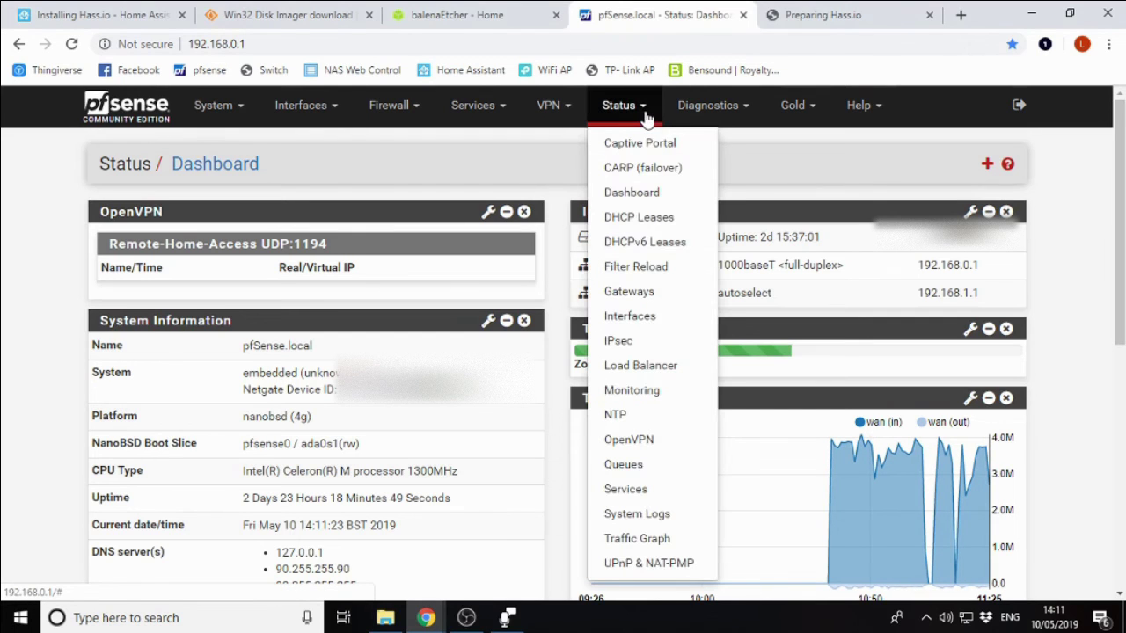
{"action": "left_click", "coordinate": [658, 219]}
{"action": "scroll", "coordinate": [339, 344], "scroll_direction": "down", "scroll_amount": 1}
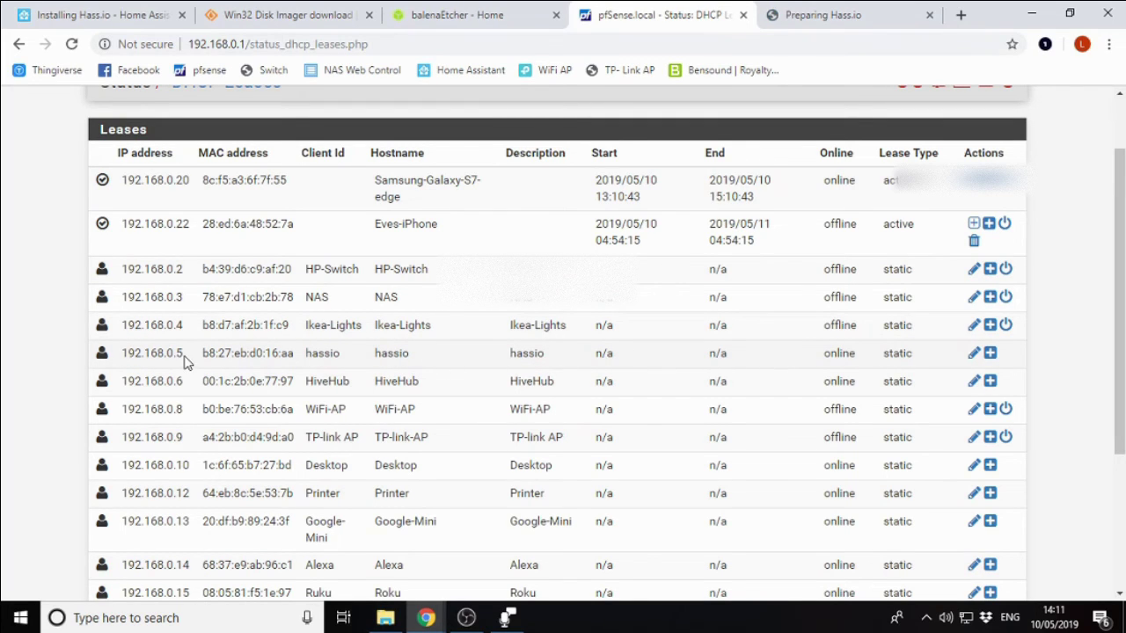
{"action": "left_click_drag", "start_coordinate": [182, 354], "coordinate": [128, 357]}
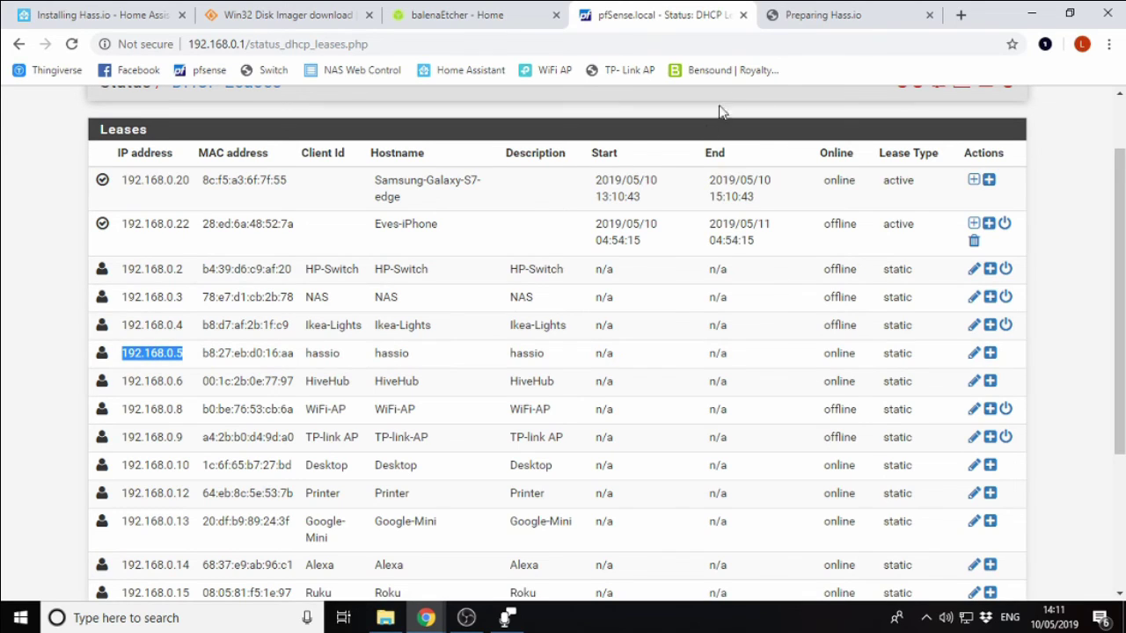
Switch to the Preparing Hass.io tab at 192.168.0.5:8123 and wait for onboarding.
{"action": "left_click", "coordinate": [881, 15]}
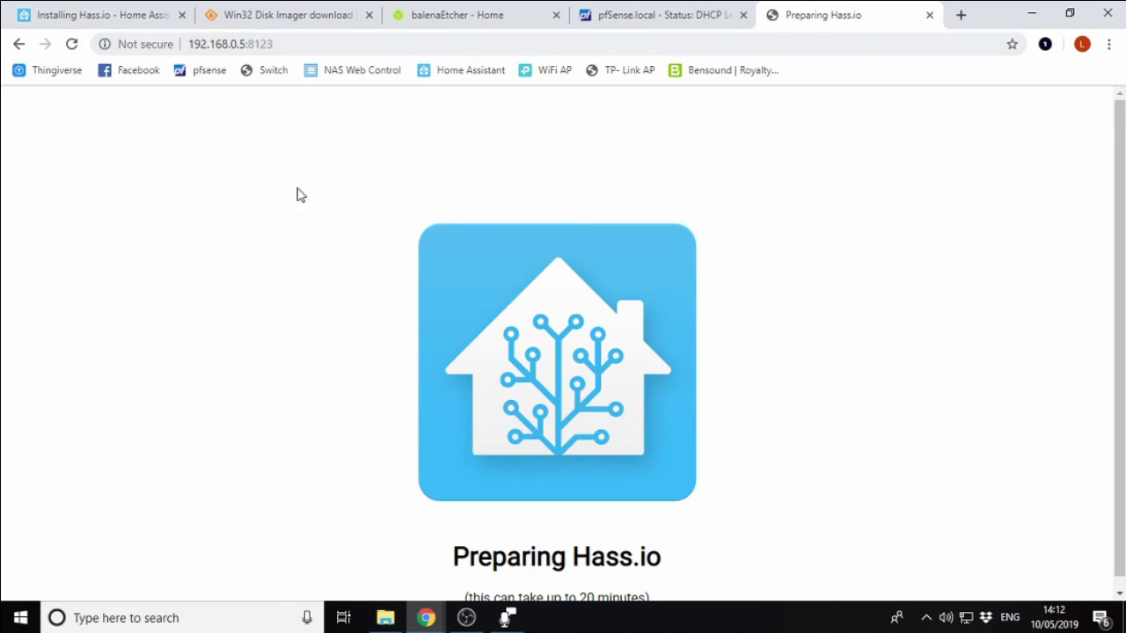
{"action": "scroll", "coordinate": [302, 251], "scroll_direction": "down", "scroll_amount": 1}
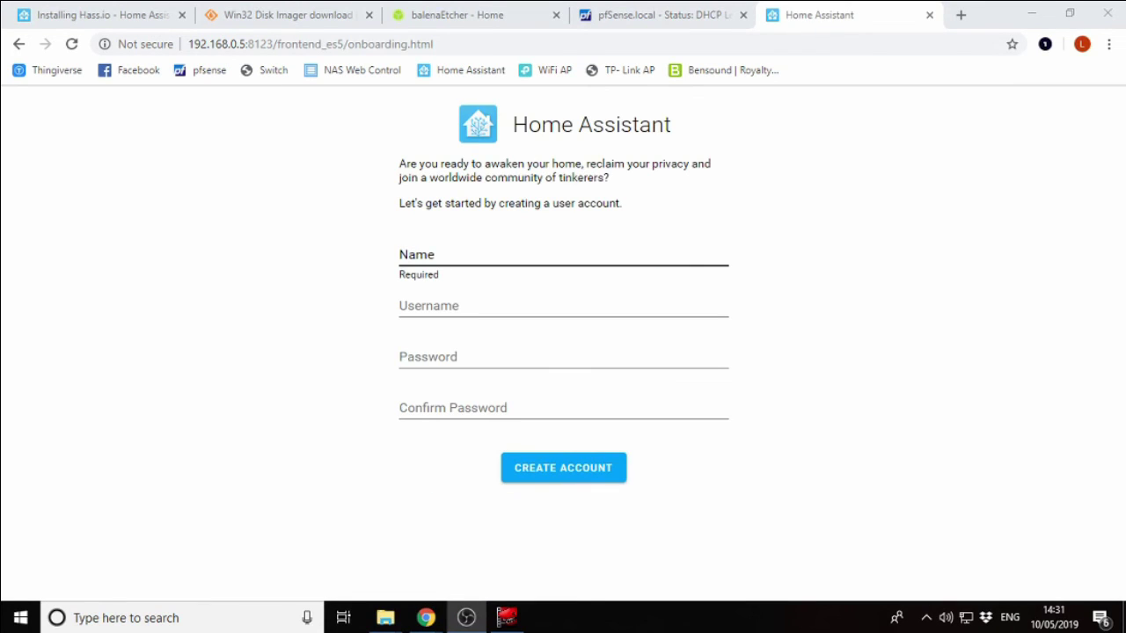
Enter the owner's name, a username and a matching password twice, then submit the Home Assistant account form.
{"action": "left_click", "coordinate": [602, 255]}
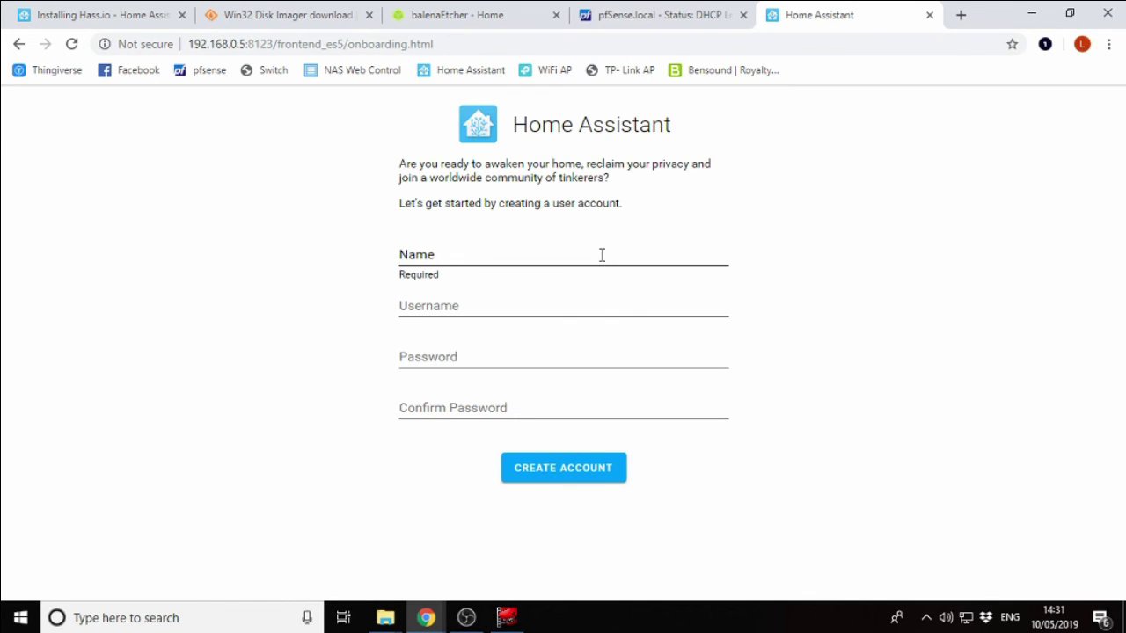
{"action": "type", "text": "Lee"}
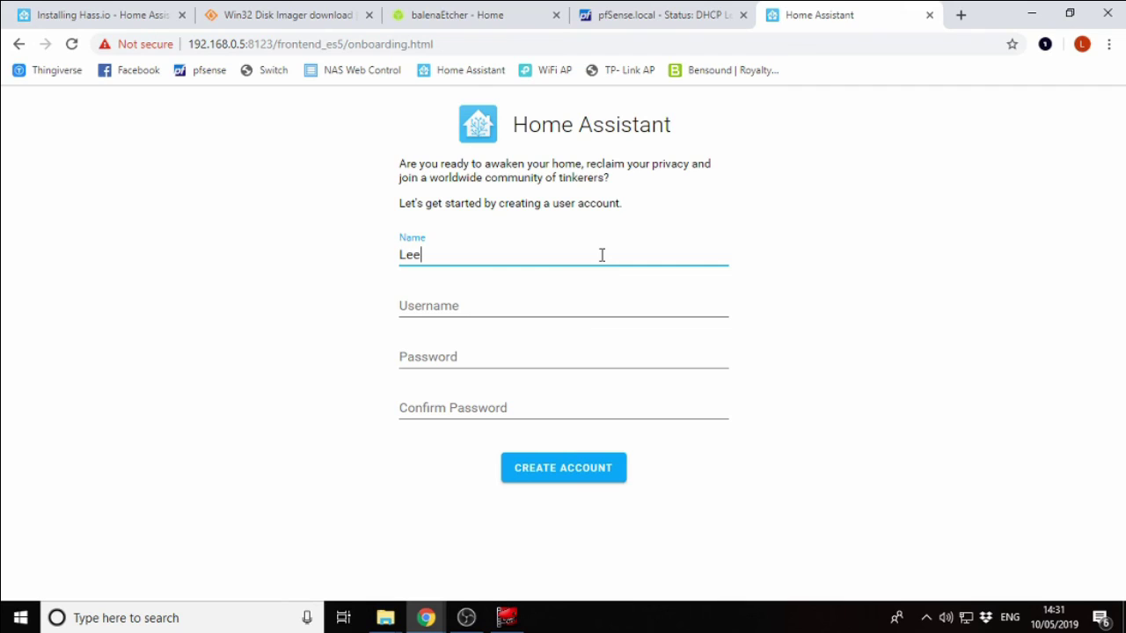
{"action": "key", "text": "Tab"}
{"action": "type", "text": "lee"}
{"action": "key", "text": "Tab"}
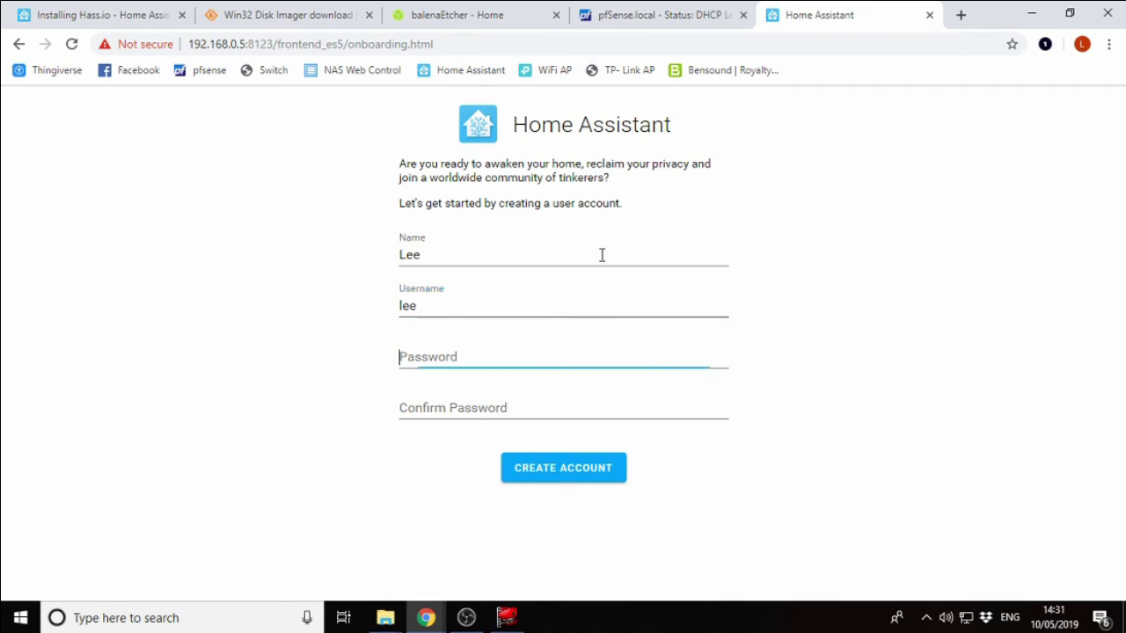
{"action": "type", "text": "password12"}
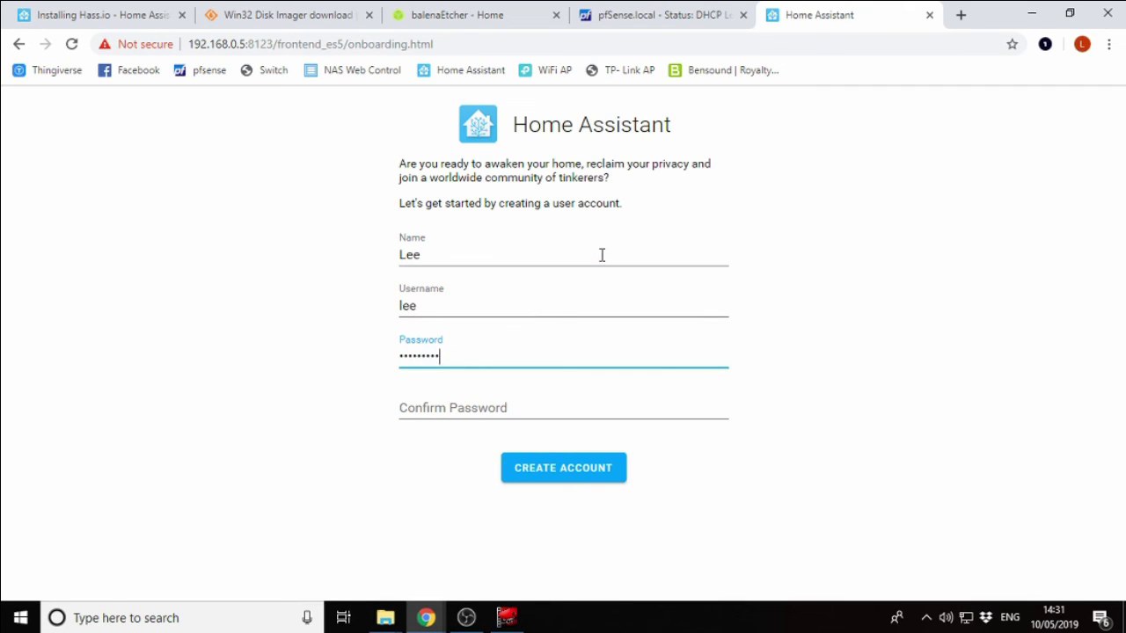
{"action": "key", "text": "Tab"}
{"action": "type", "text": "password12"}
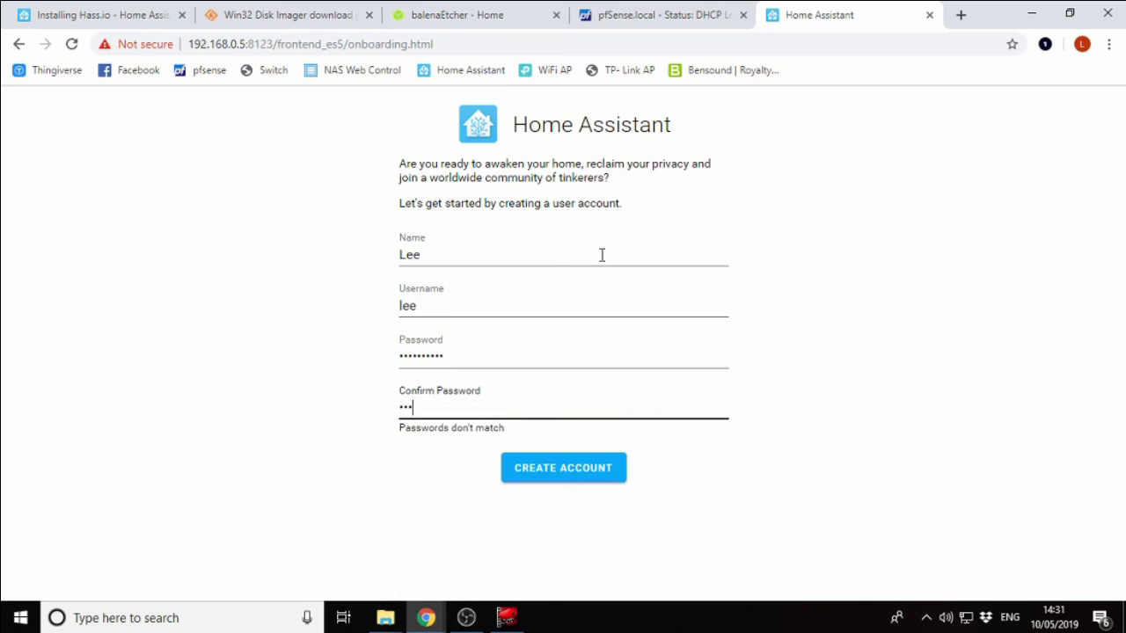
{"action": "key", "text": "Return"}
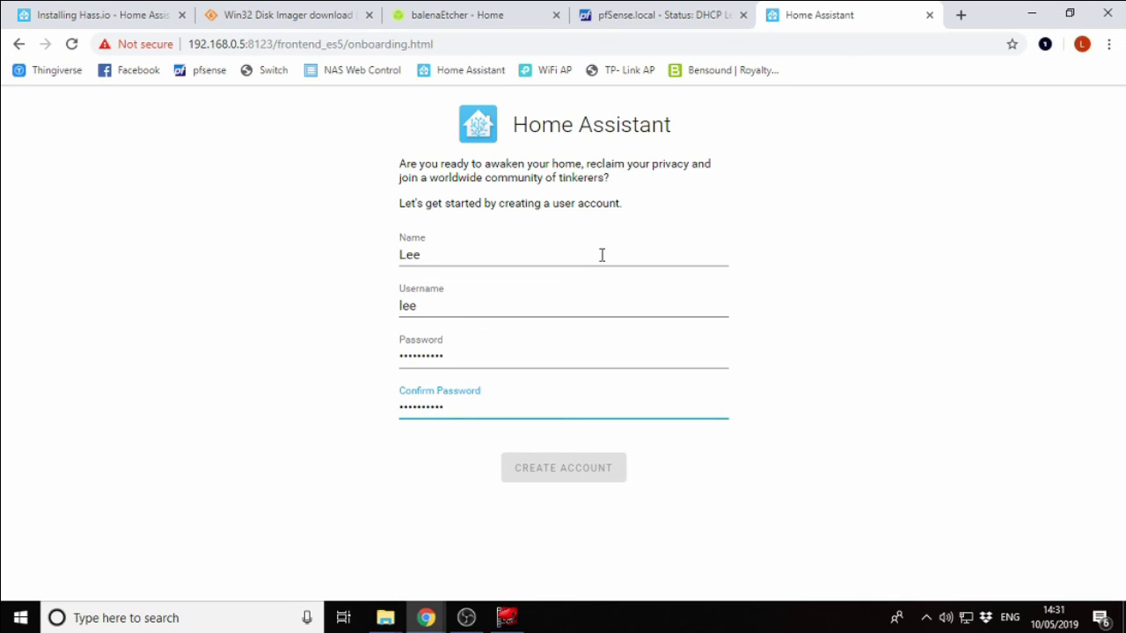